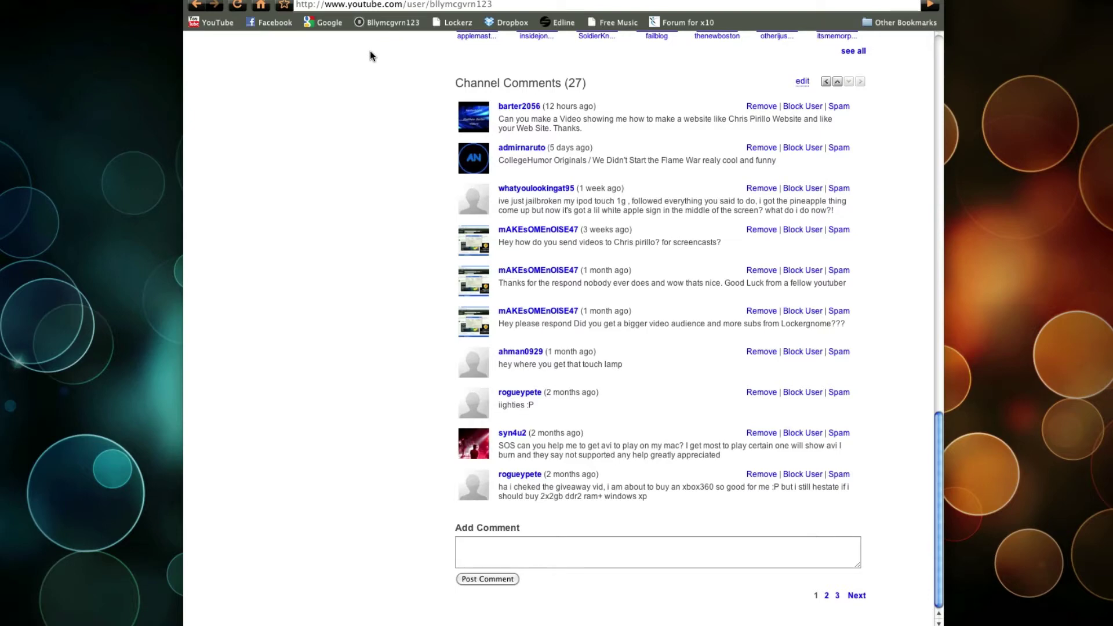
Step: Leave the YouTube channel comments page and bring up the WordPress.org home page
left_click(316, 1)
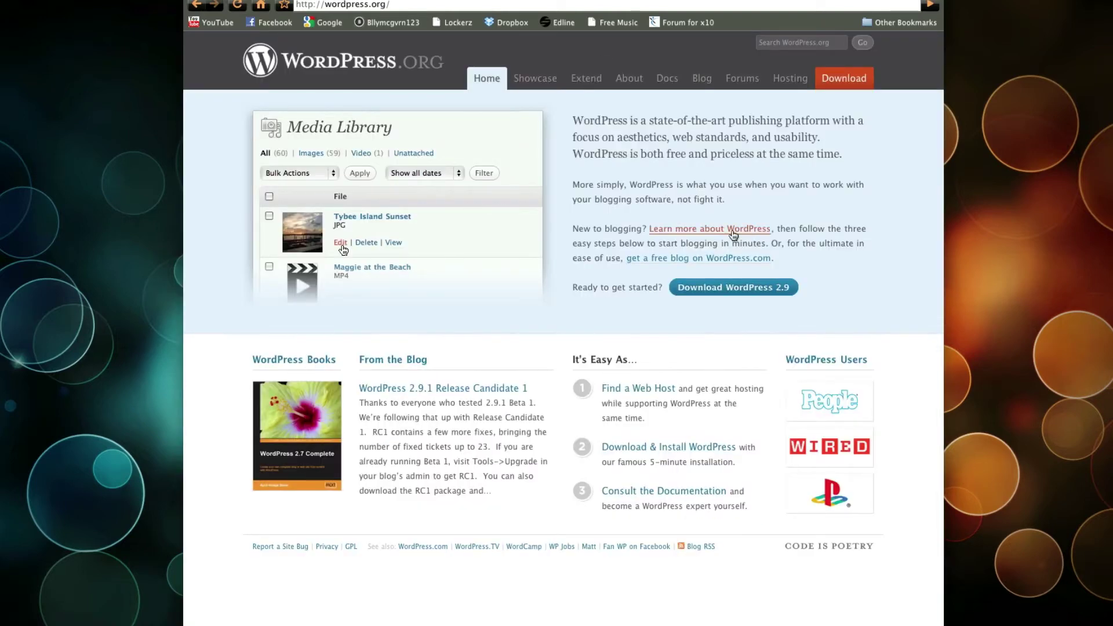
Step: Download WordPress 2.9 as wordpress-2.9.zip from WordPress.org, then go to the hosting control panel
left_click(733, 286)
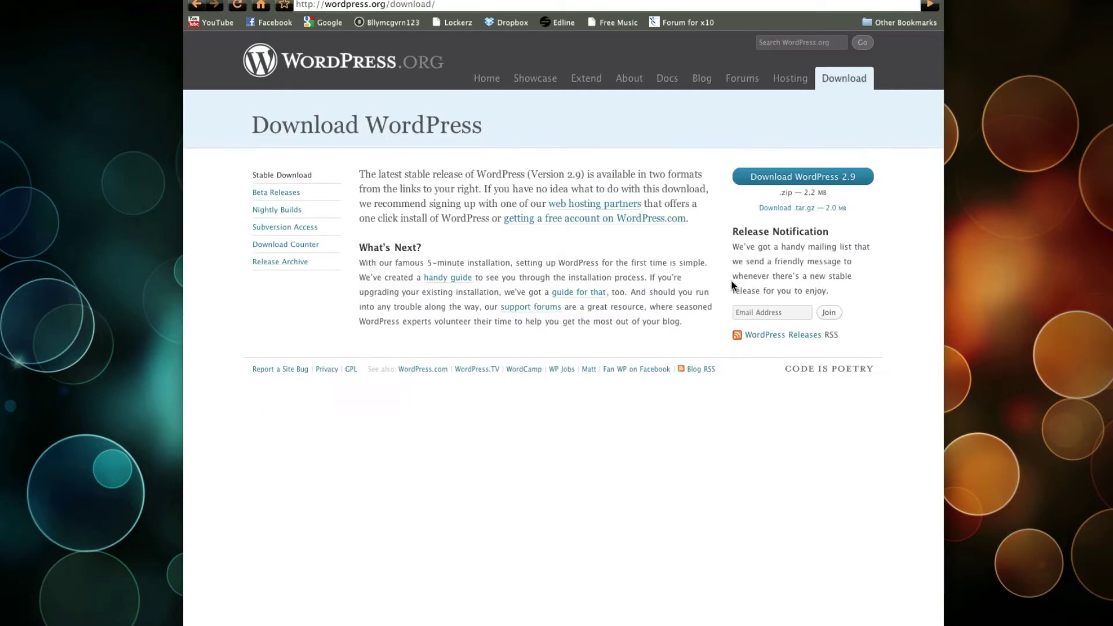
left_click(808, 182)
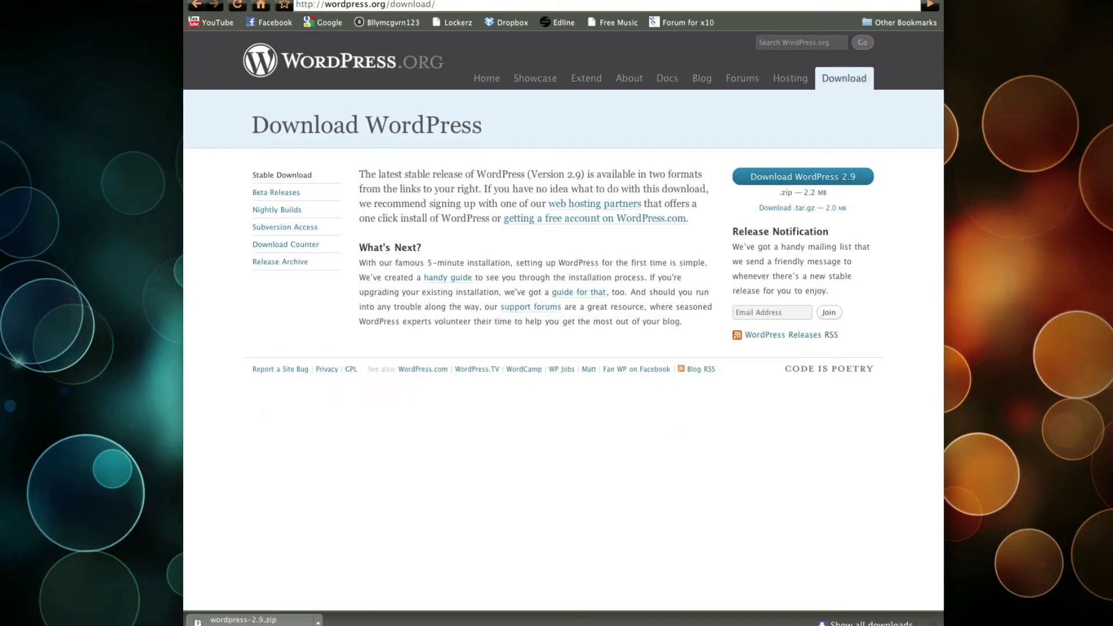
left_click(612, 1)
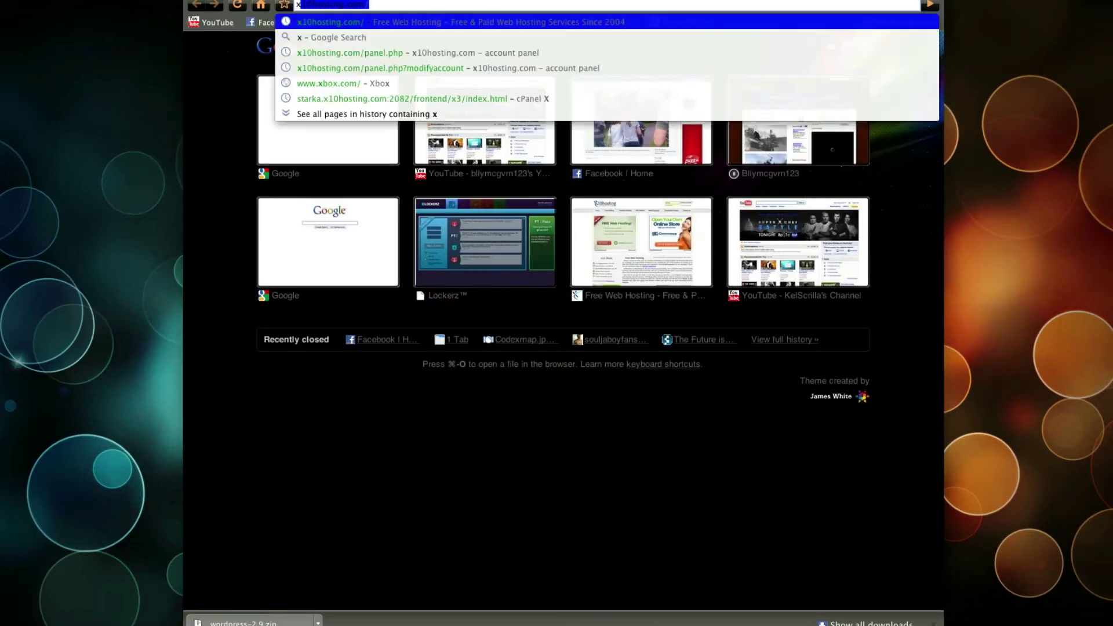
Step: Load x10hosting.com and look over its Free and Premium Hosting feature lists
type("ting")
key("Return")
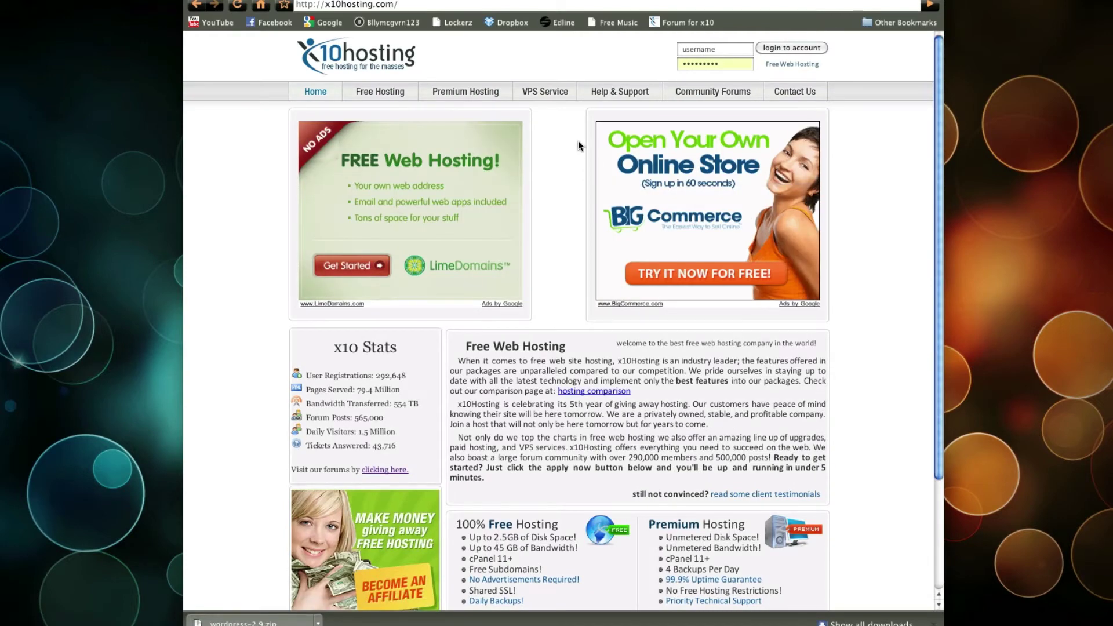
scroll(578, 141, "down", 3)
left_click_drag(455, 387, 605, 475)
left_click(597, 412)
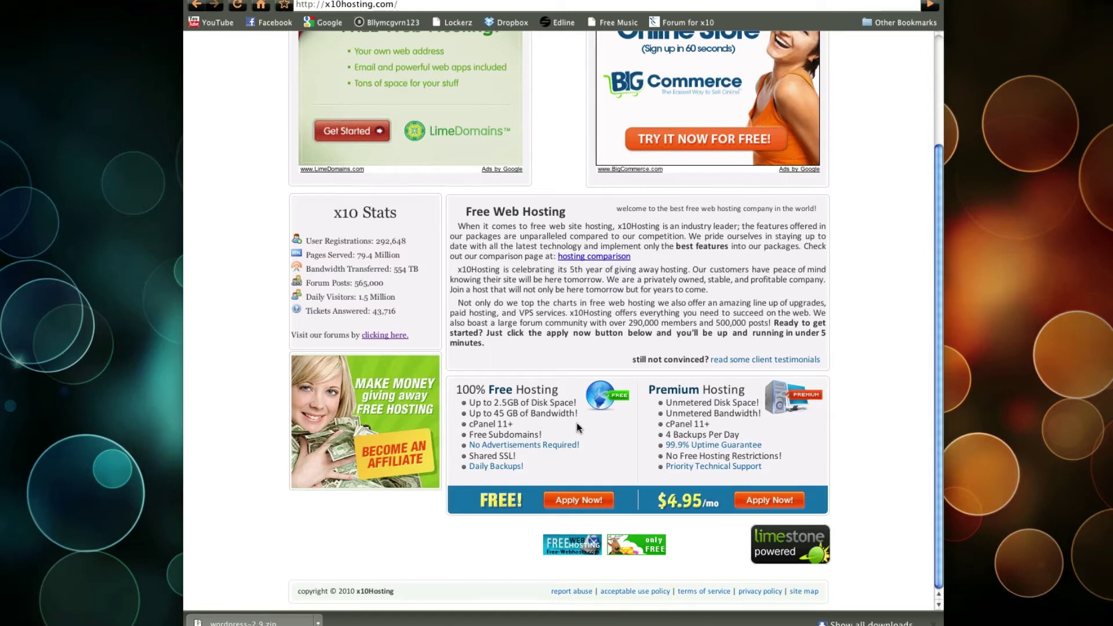
Step: Return to the WordPress download tab and show the recently downloaded files
scroll(577, 427, "up", 3)
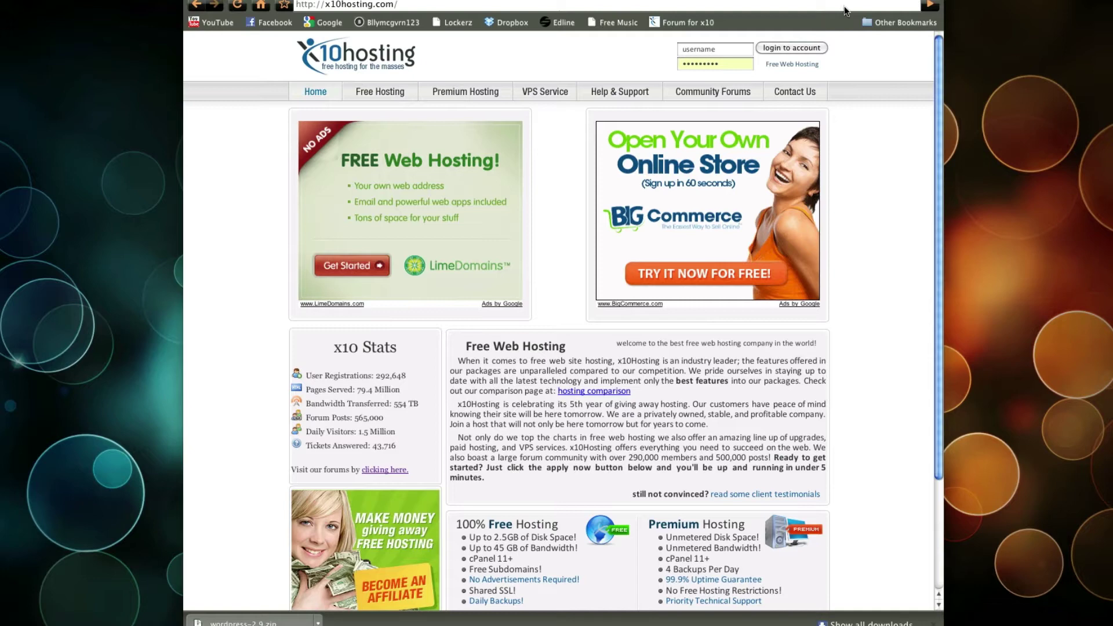
key("ctrl+Tab")
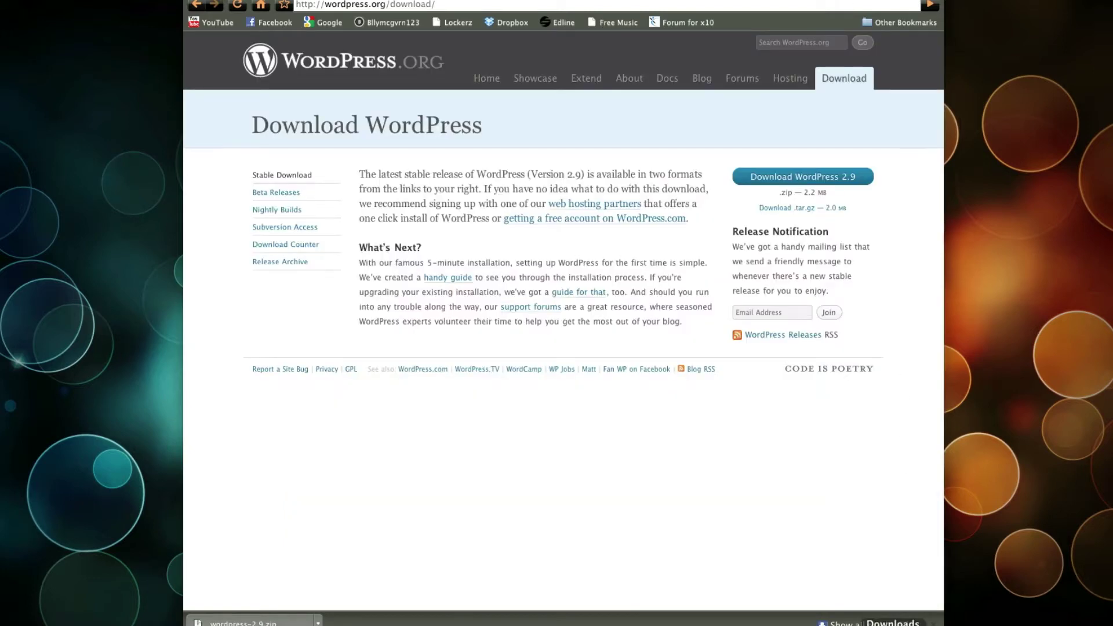
left_click(896, 609)
Step: Unzip wordpress-2.9.zip and open cPanel's Subdomains page
left_click(906, 557)
key("ctrl+Tab")
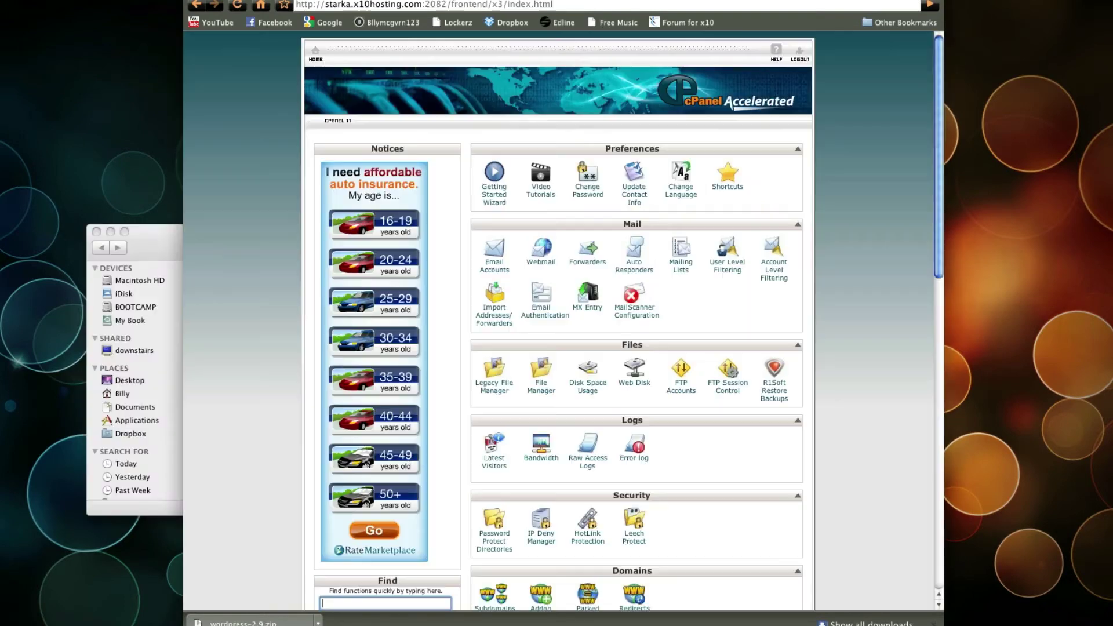
scroll(580, 371, "down", 4)
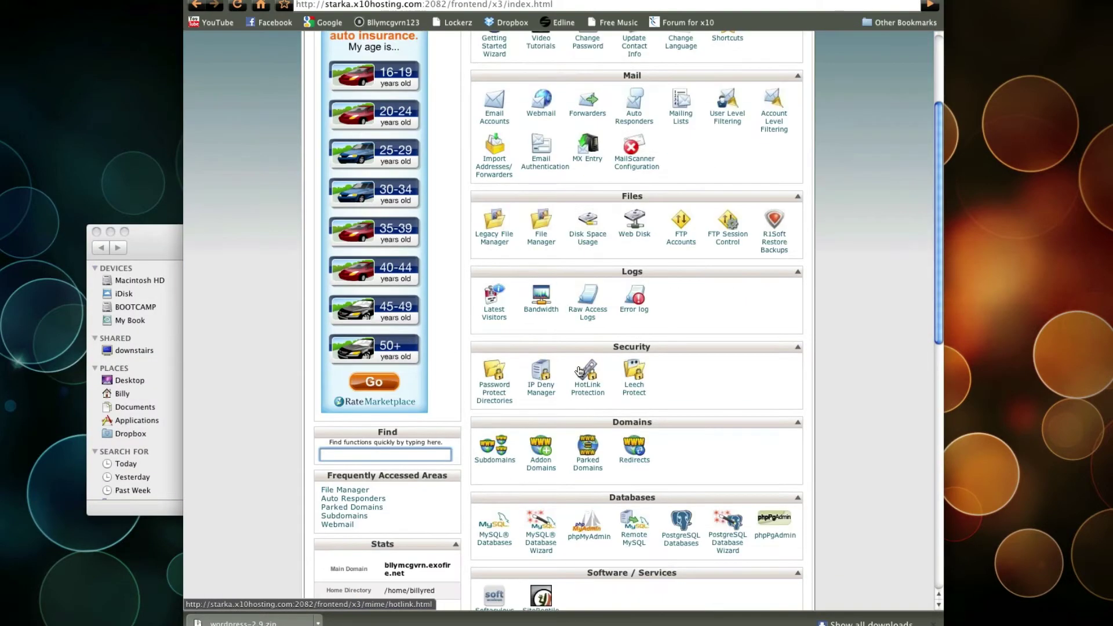
left_click(495, 450)
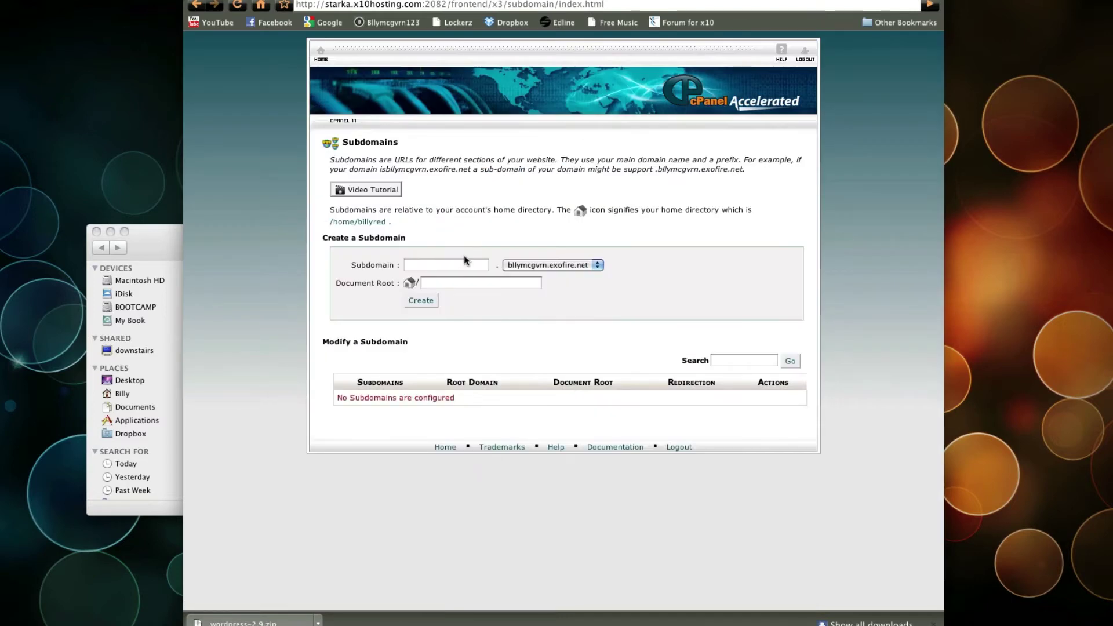
Step: Create a subdomain named 'demo' on the .com domain
left_click(465, 264)
type("demo")
left_click(566, 265)
left_click(569, 275)
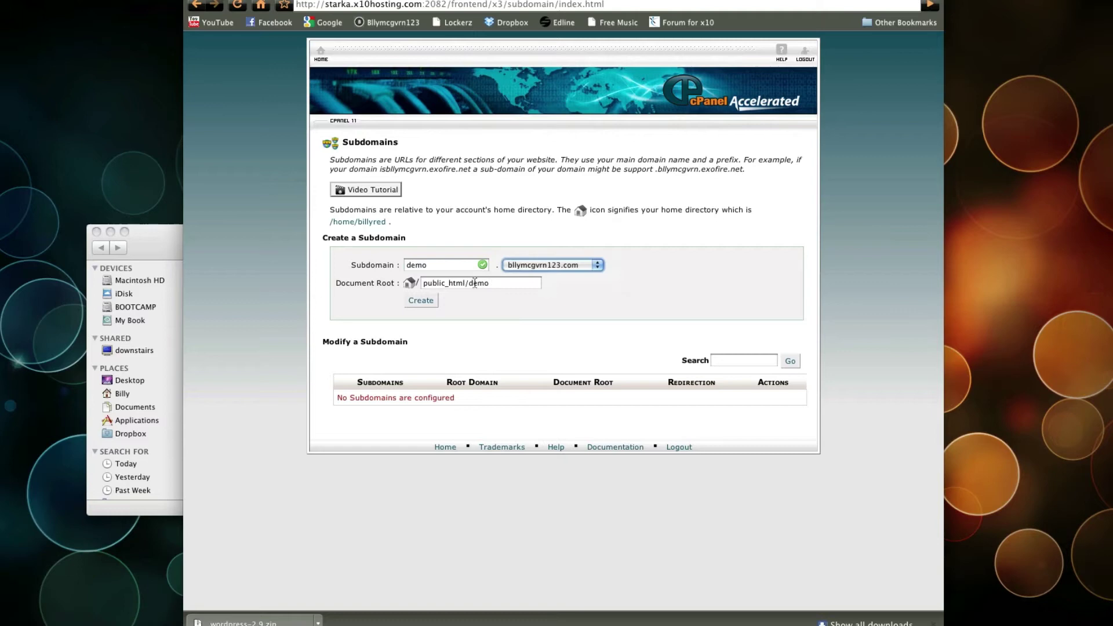
left_click(421, 302)
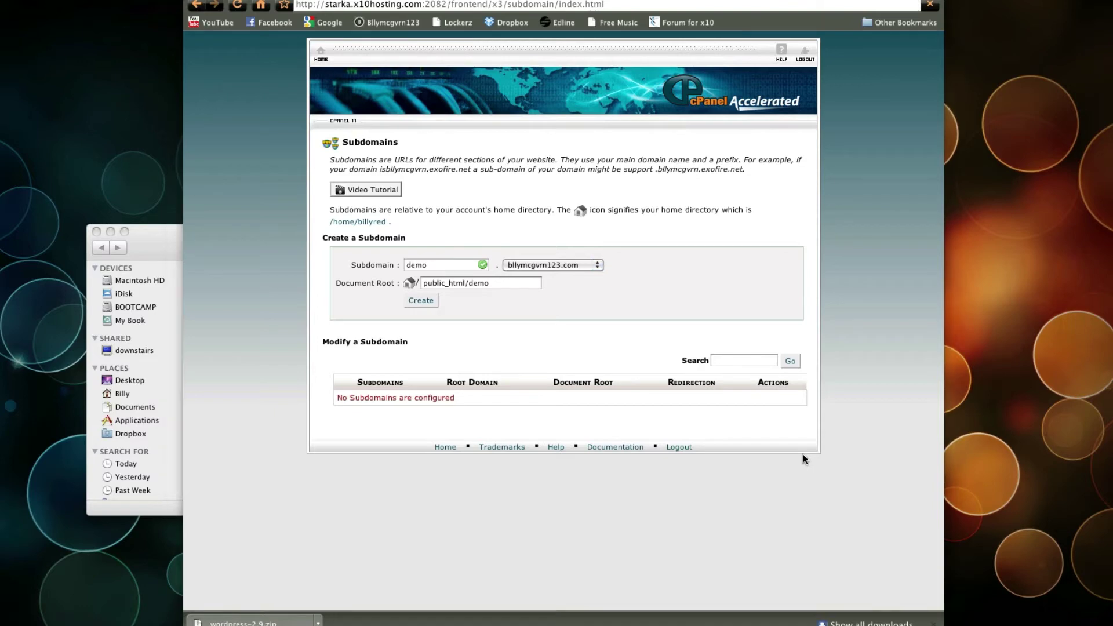
left_click(144, 232)
left_click_drag(162, 232, 270, 232)
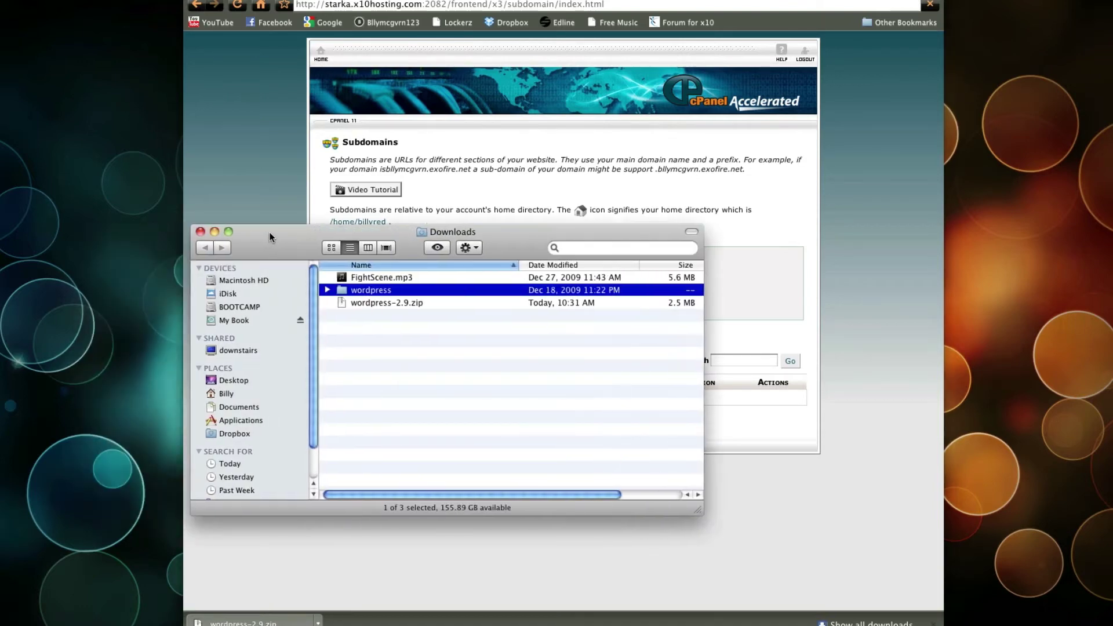
key("super+h")
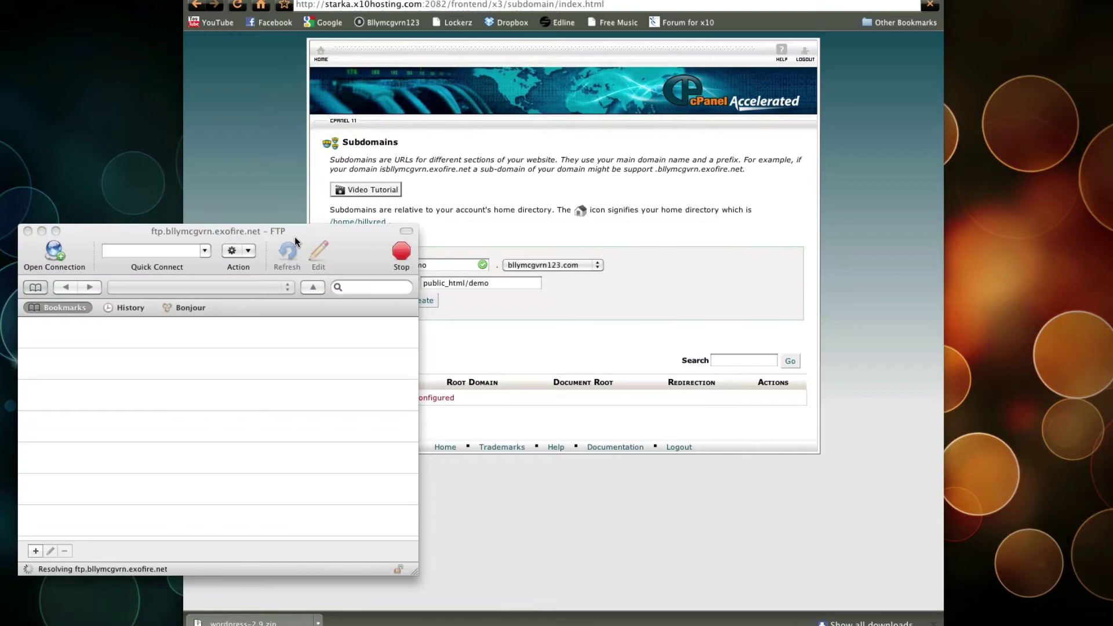
left_click_drag(353, 231, 676, 175)
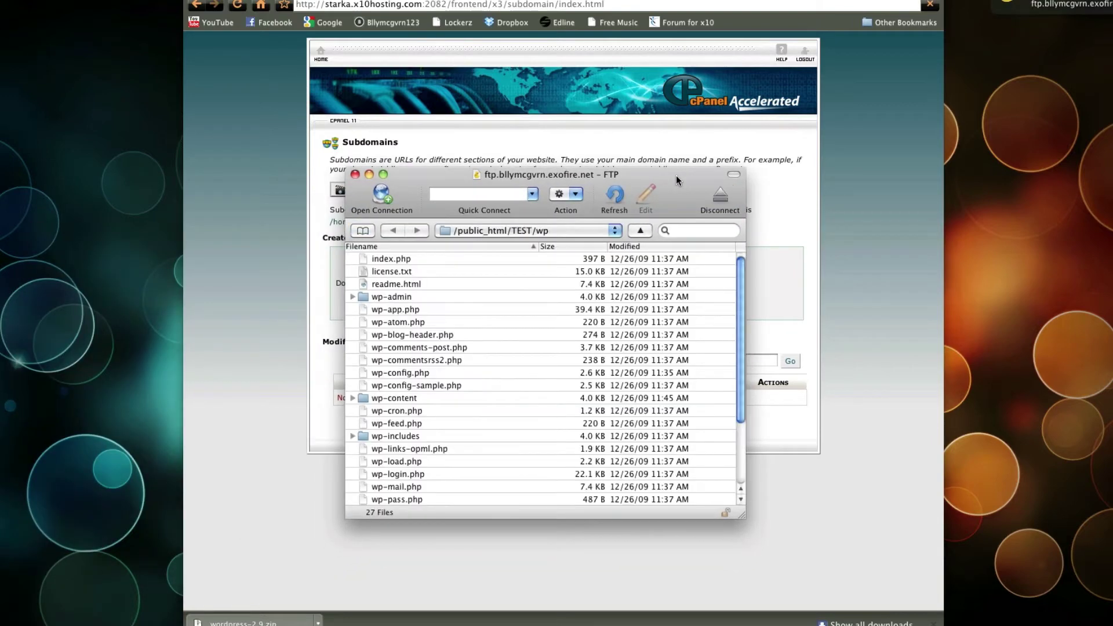
left_click(850, 131)
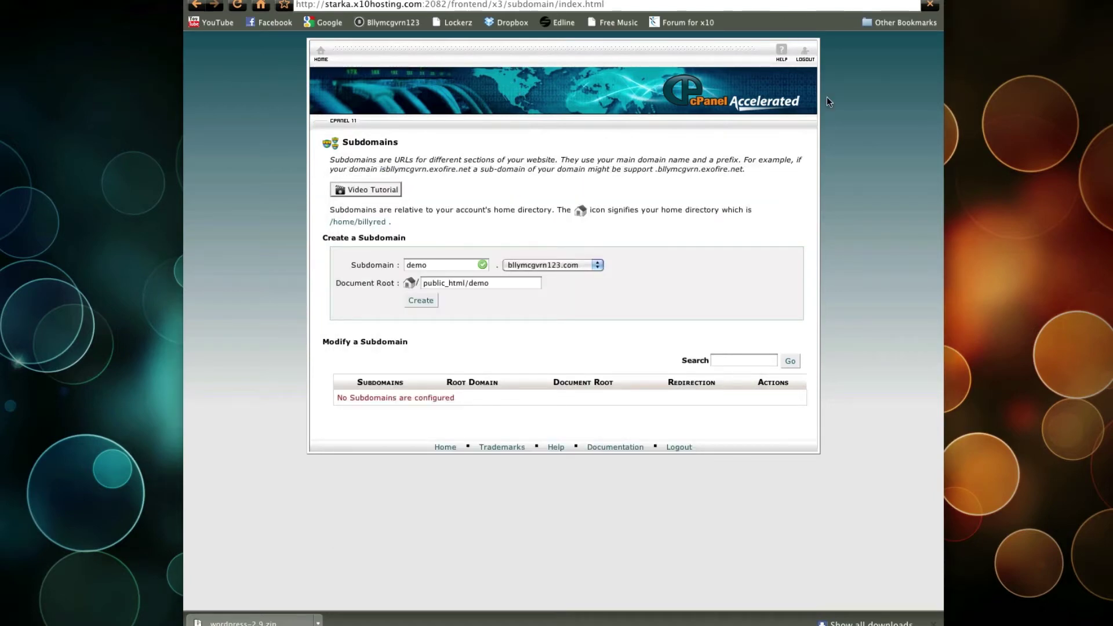
Step: Finish creating the demo subdomain at /public_html/demo and return to the cPanel home page
key("Return")
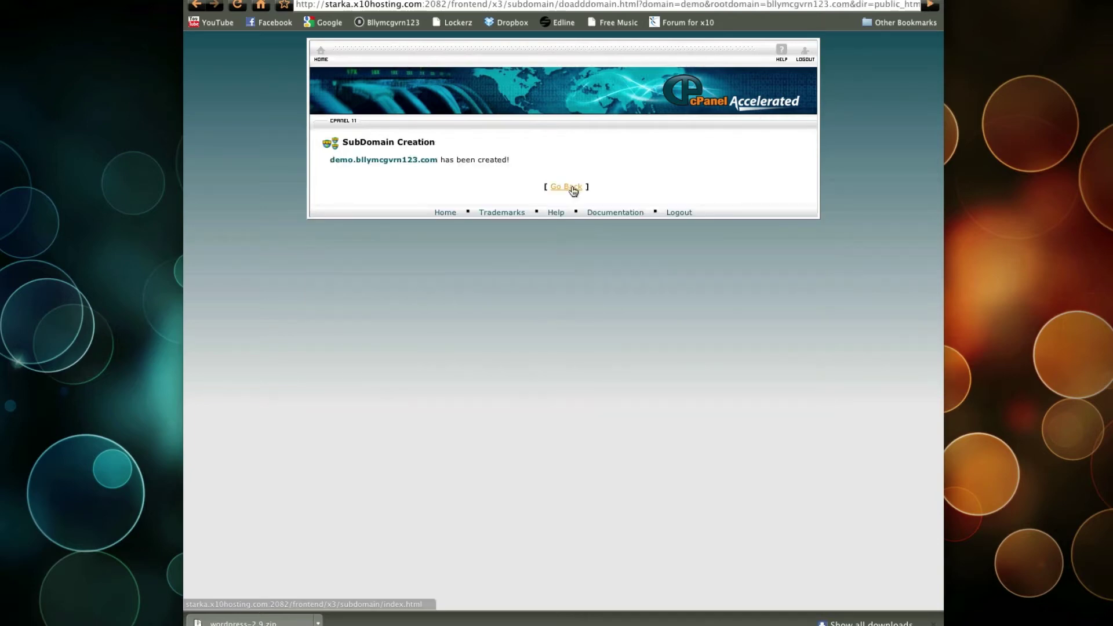
left_click(572, 187)
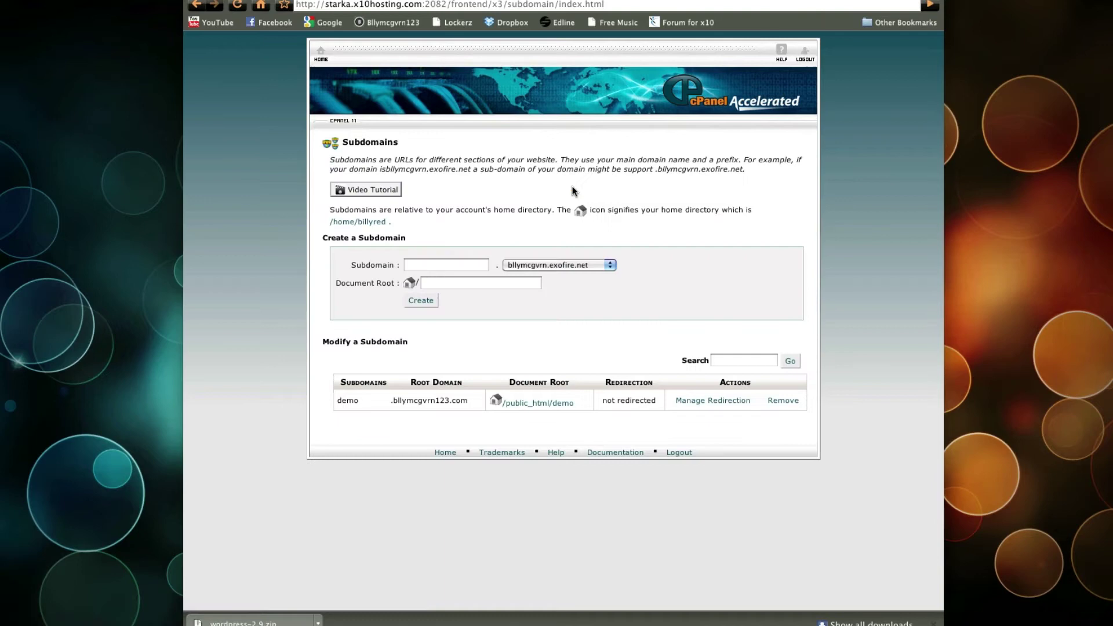
left_click(324, 53)
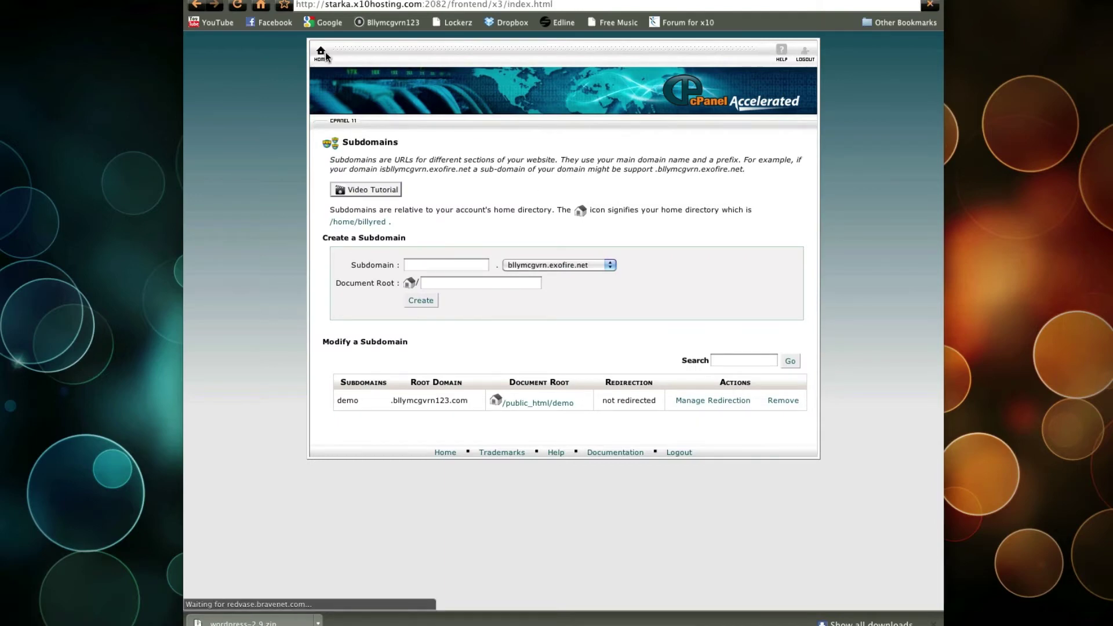
scroll(724, 306, "down", 5)
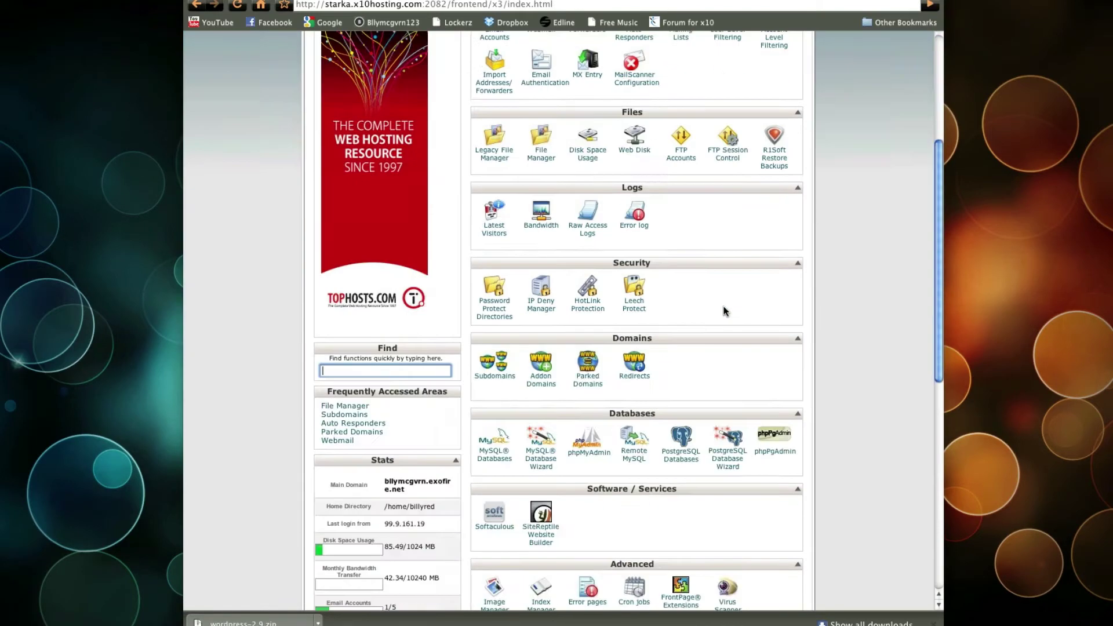
scroll(724, 311, "down", 1)
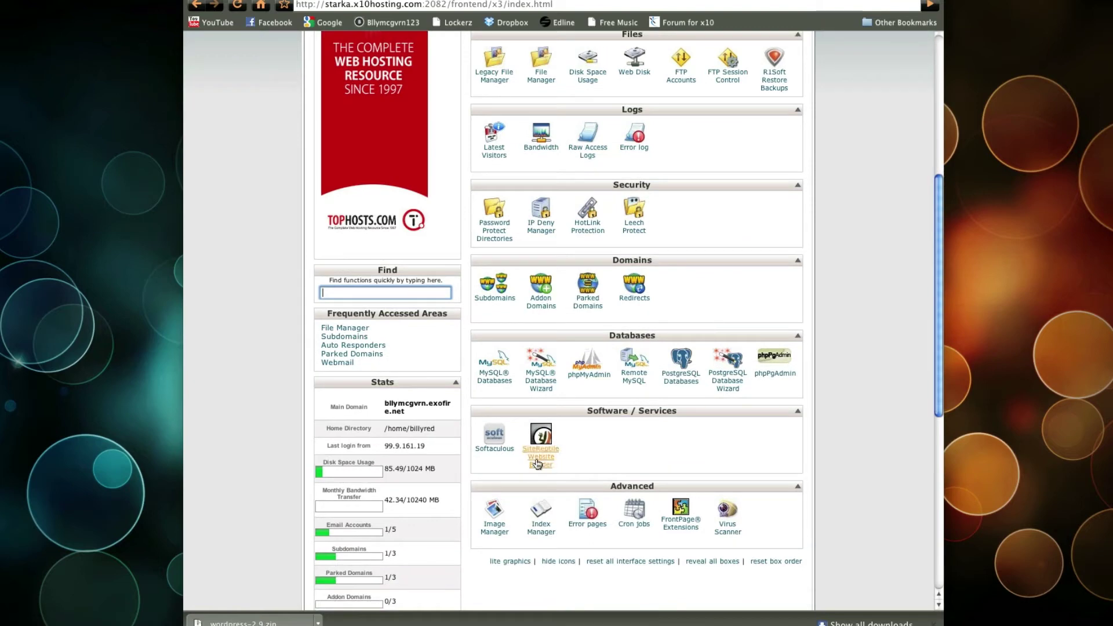
left_click(504, 451)
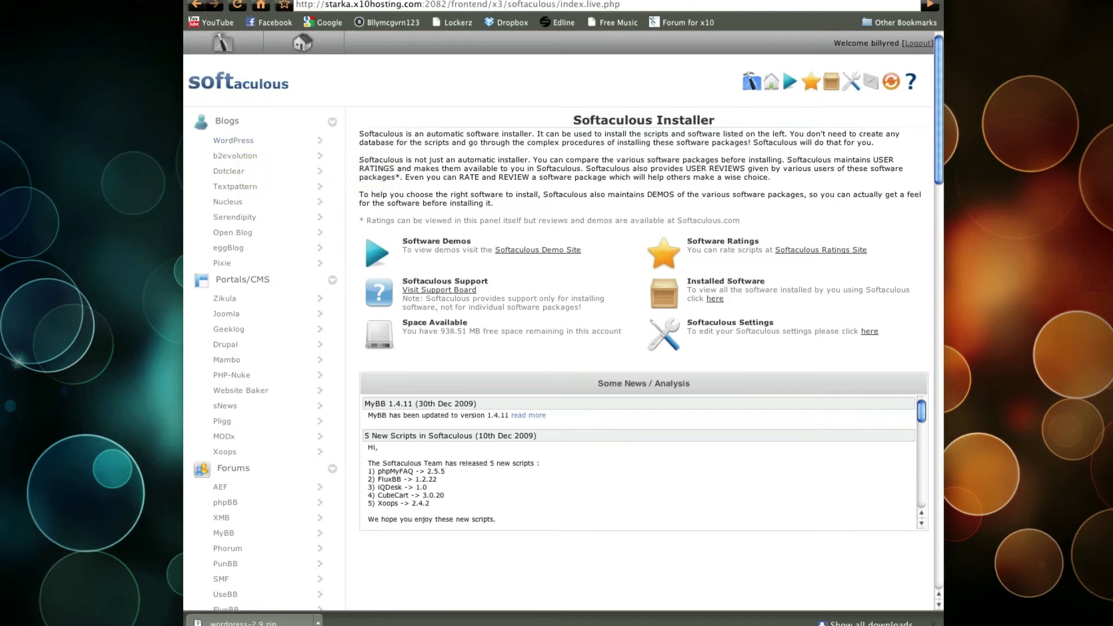
left_click(198, 6)
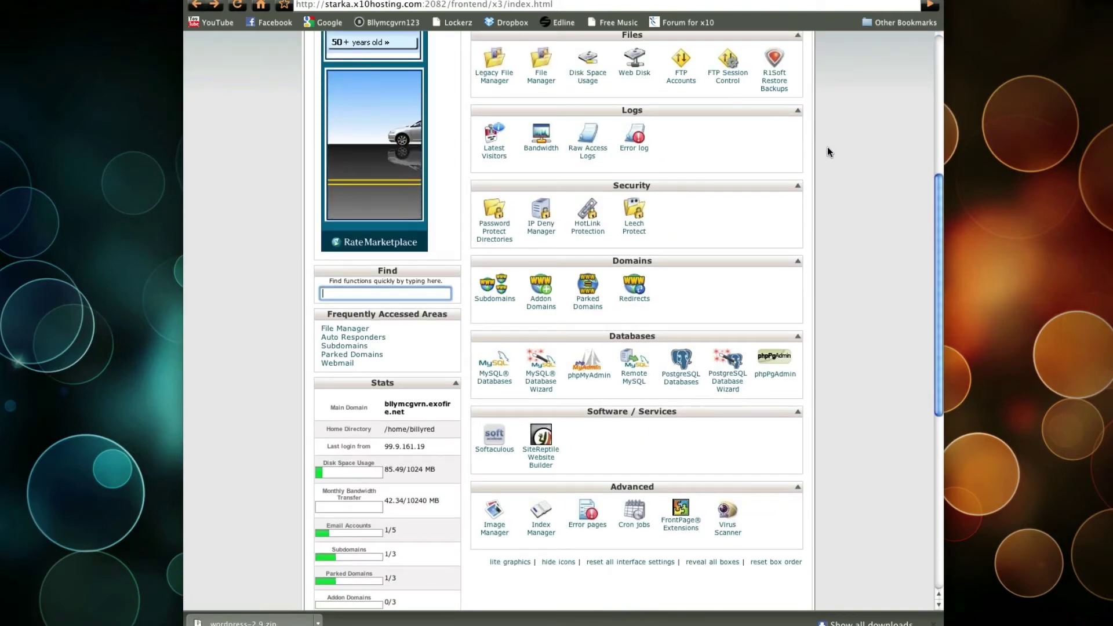
scroll(828, 149, "up", 2)
scroll(826, 147, "up", 4)
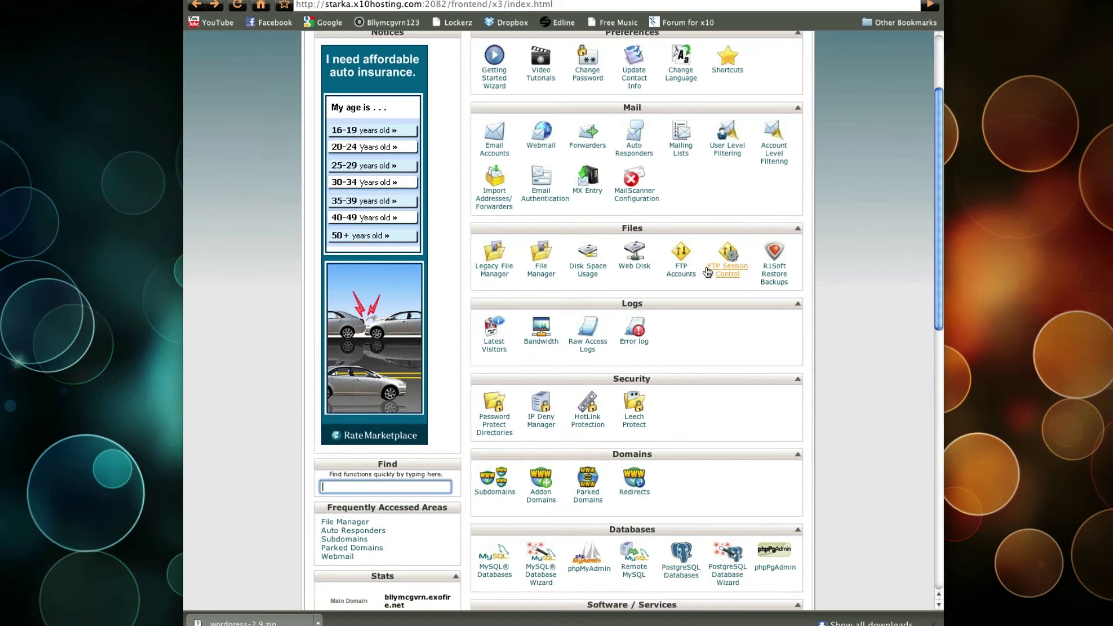
left_click(674, 279)
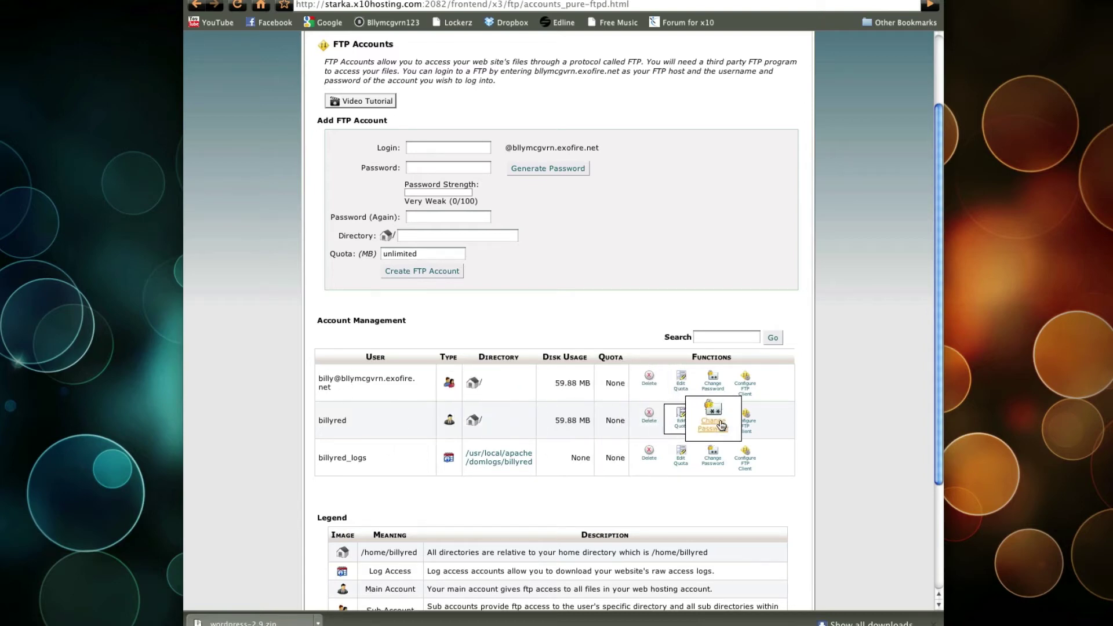
scroll(745, 421, "up", 3)
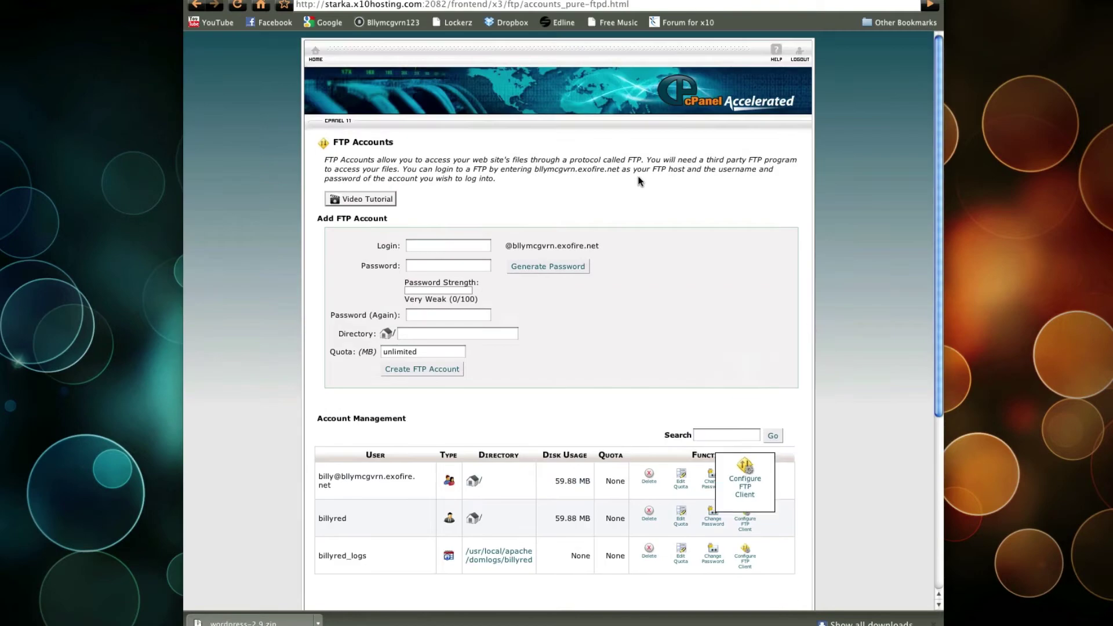
left_click(321, 61)
key("super+Tab")
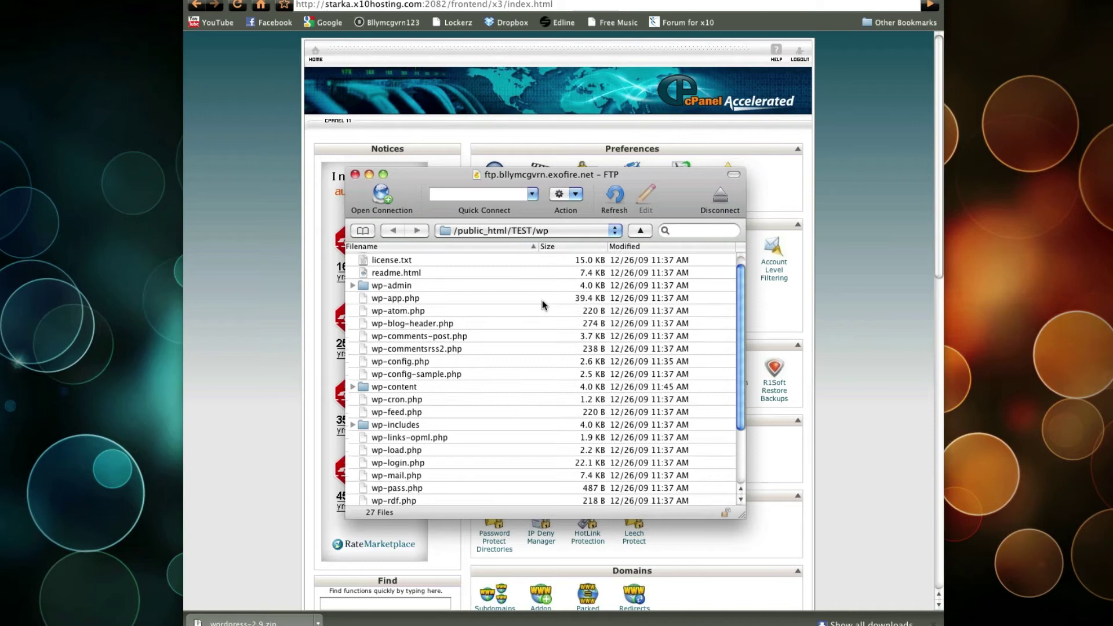
left_click(861, 242)
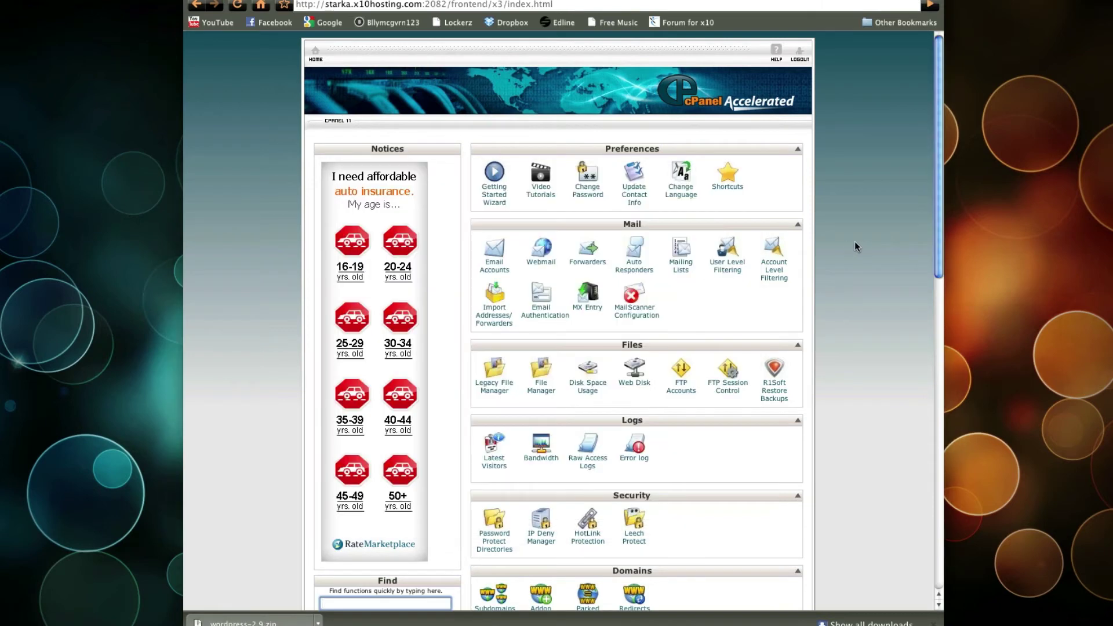
scroll(847, 247, "down", 3)
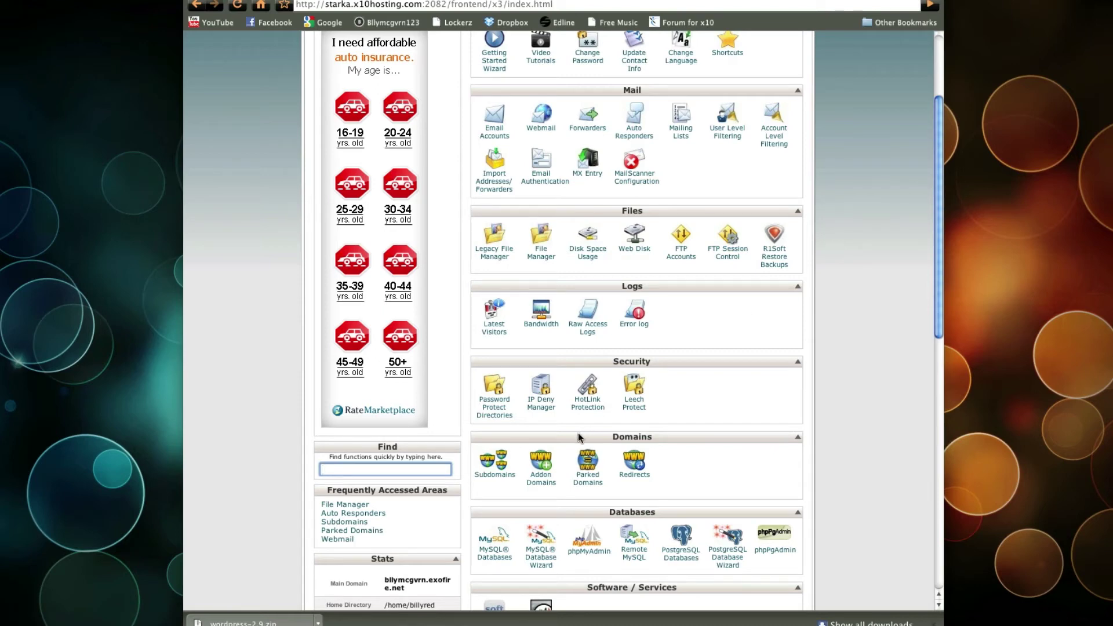
Step: Open MySQL Databases, enter 'wp' as a new database name, and check the existing databases
left_click(496, 550)
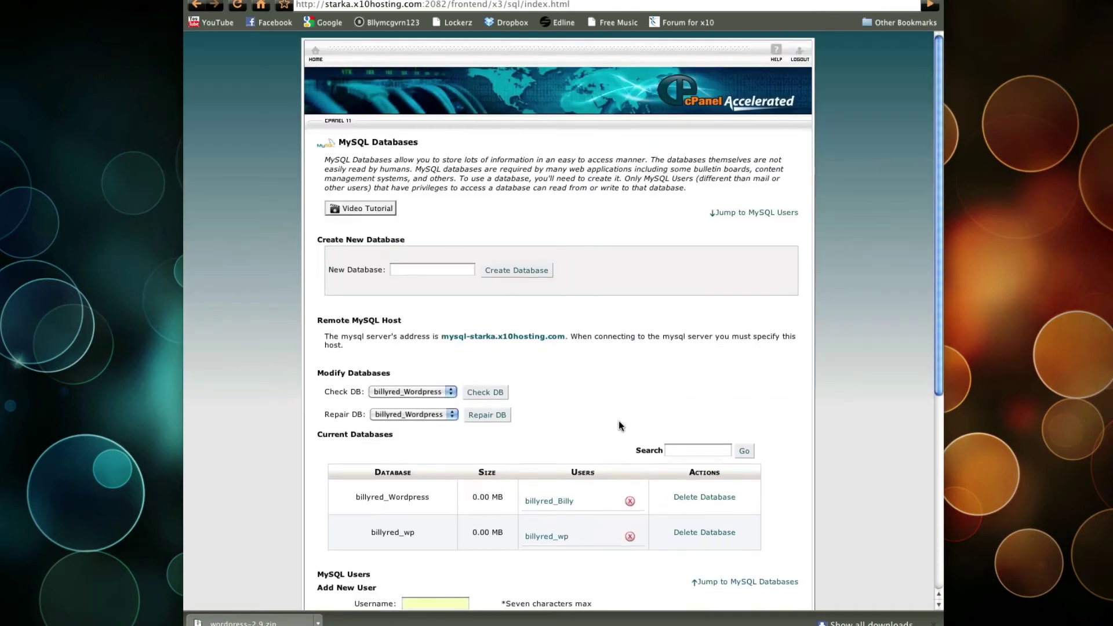
left_click(423, 271)
type("wp")
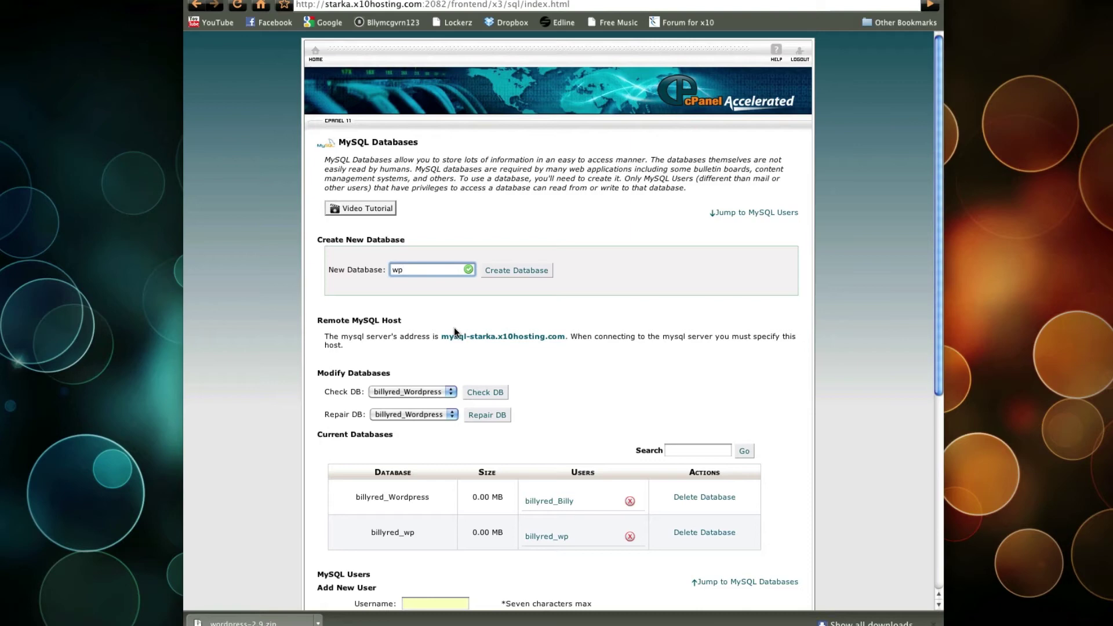
scroll(455, 331, "down", 3)
left_click(448, 267)
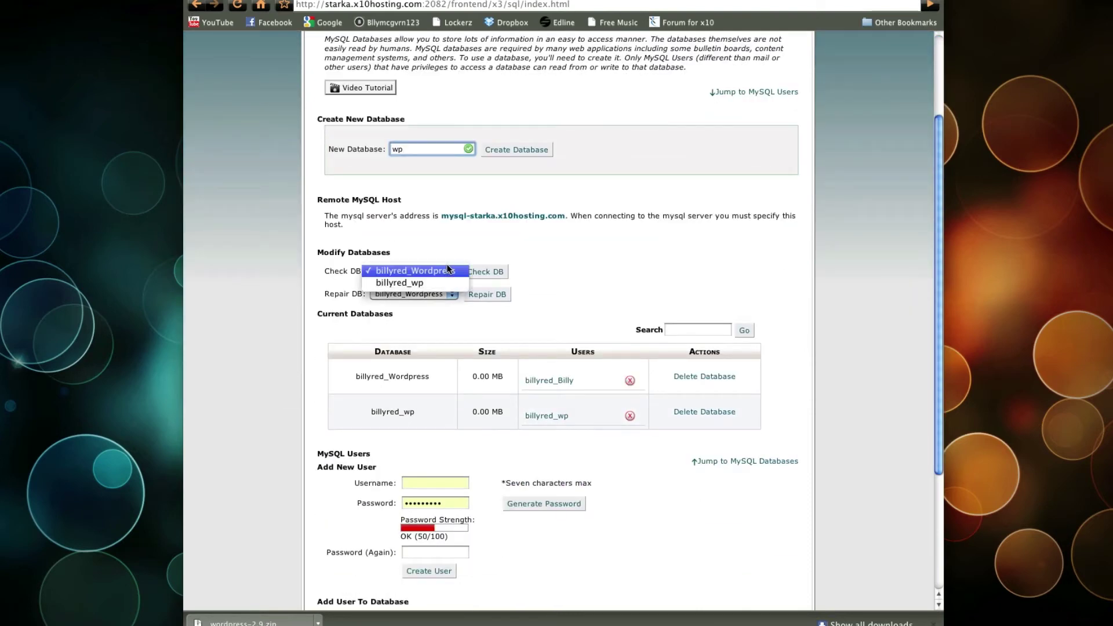
left_click(600, 236)
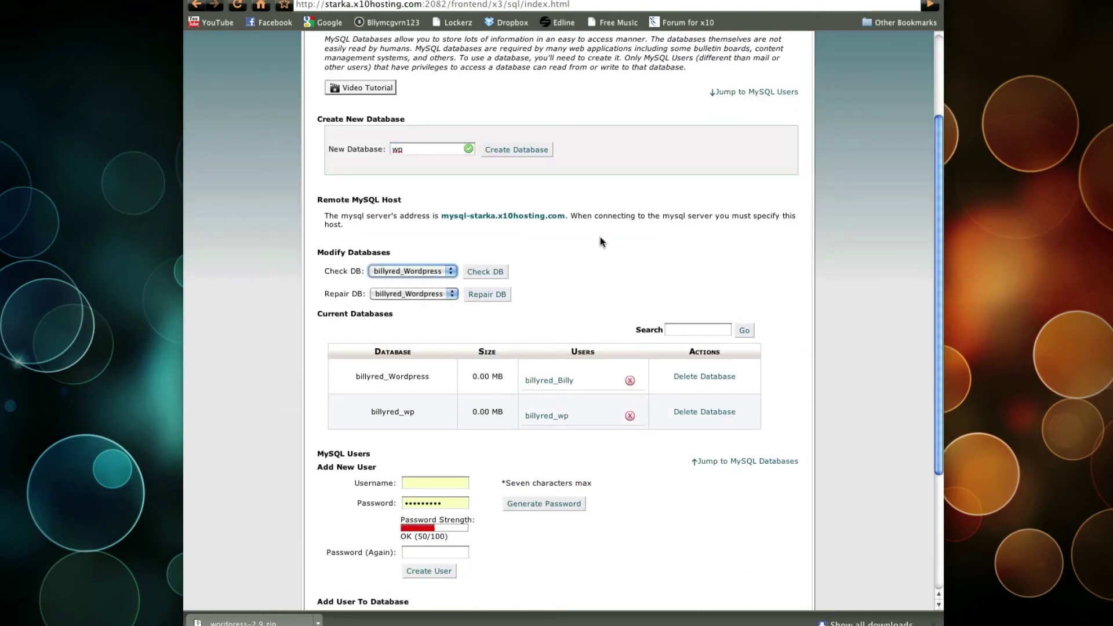
scroll(600, 236, "down", 2)
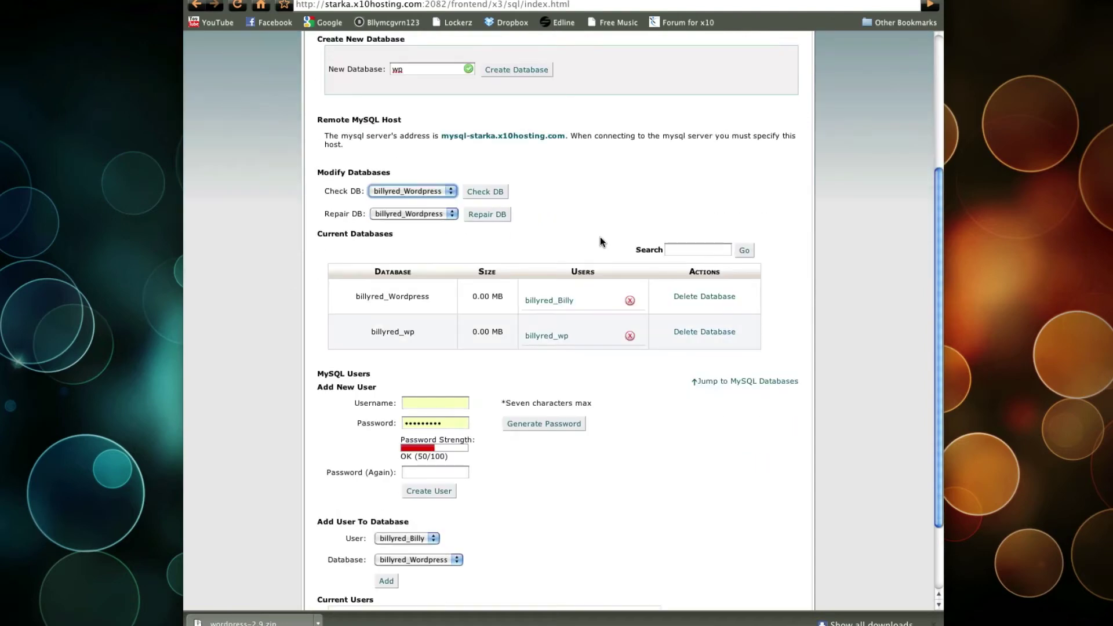
Step: Delete the billyred_wp database and confirm the removal
left_click(693, 334)
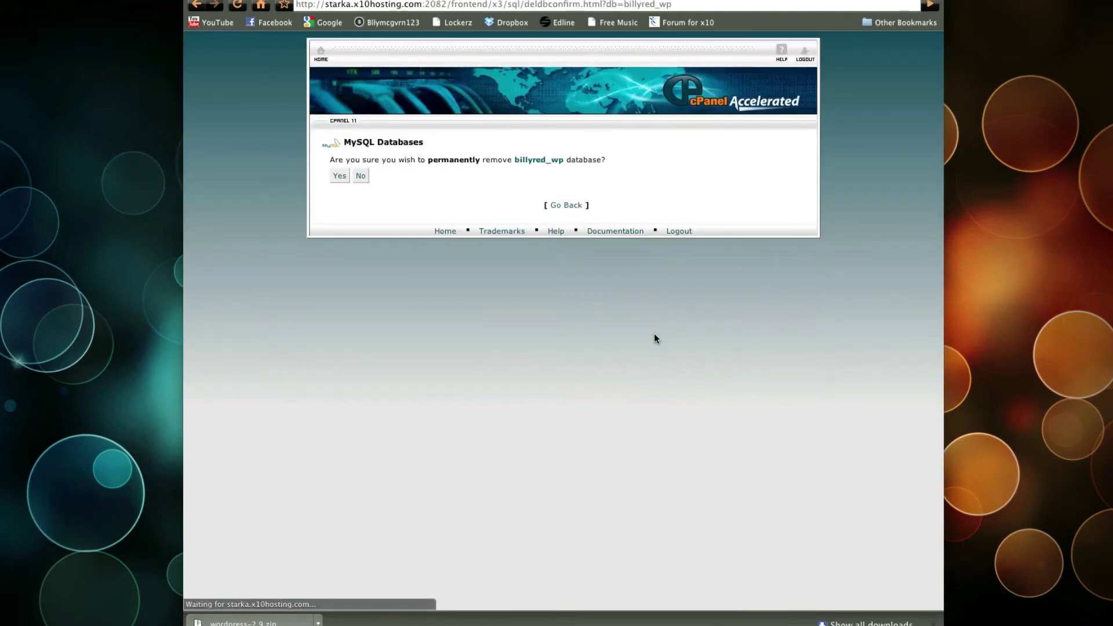
left_click(340, 176)
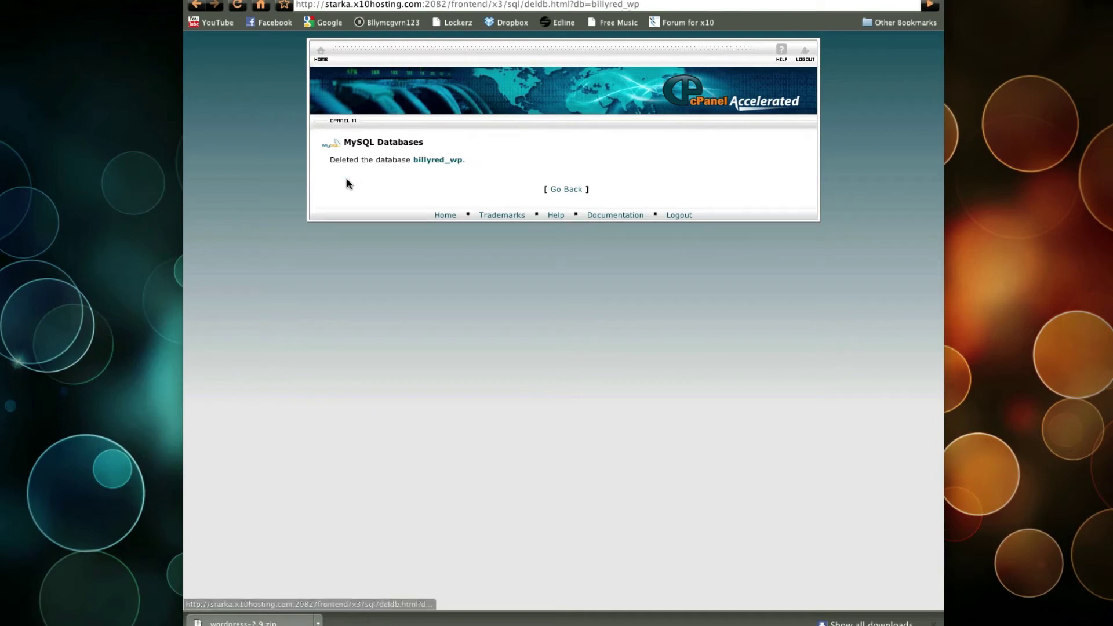
left_click(572, 189)
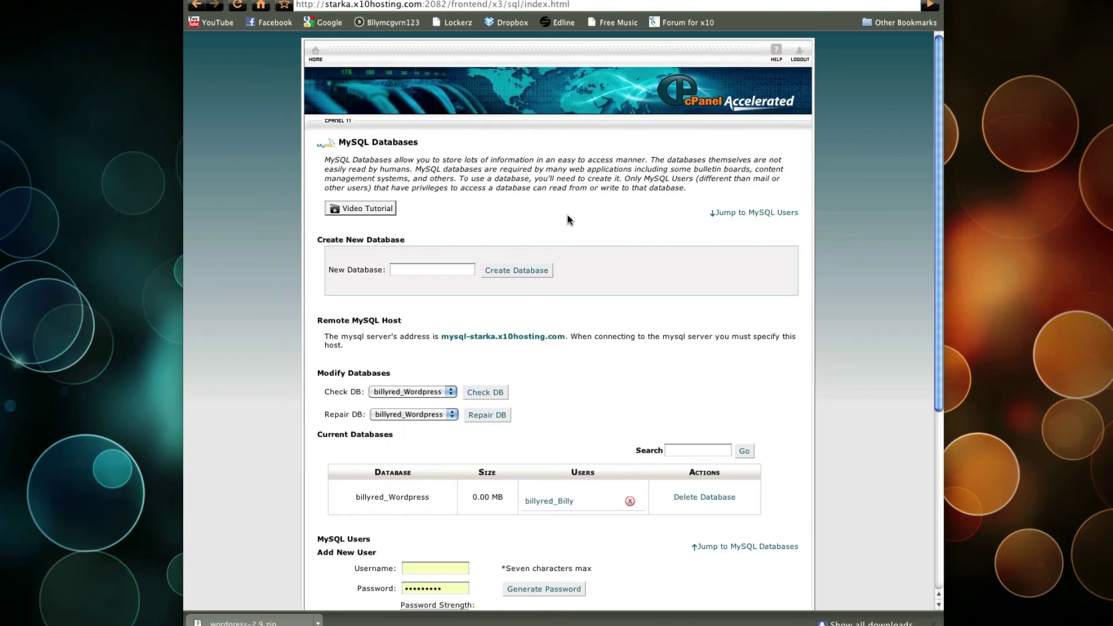
scroll(568, 220, "down", 3)
scroll(567, 220, "down", 3)
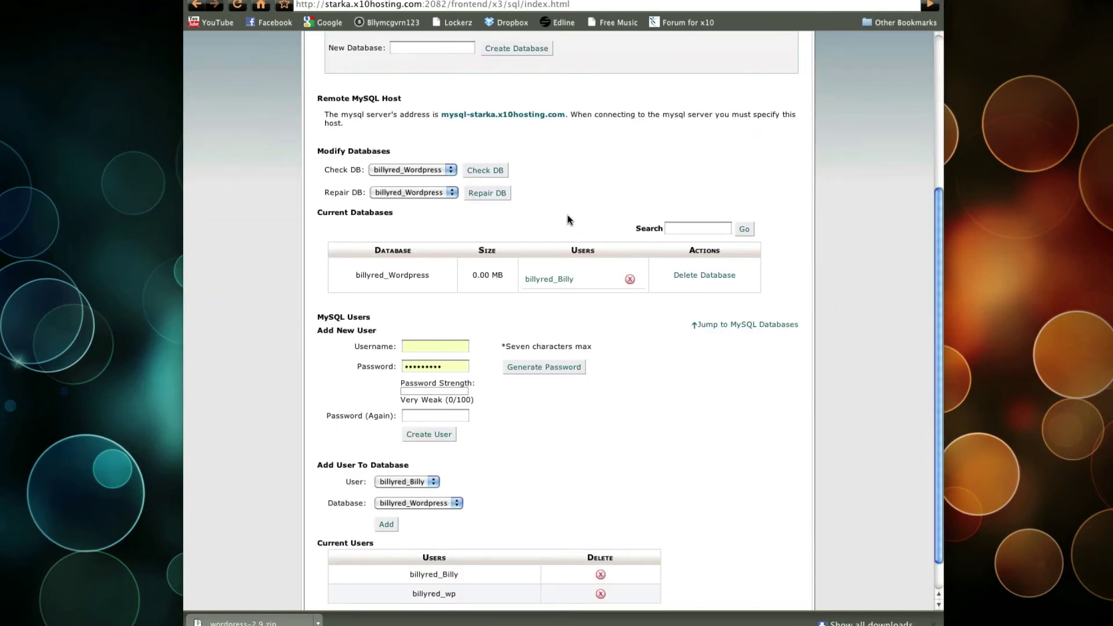
Step: Create a new empty database named wp (billyred_wp)
scroll(567, 220, "up", 4)
left_click(418, 227)
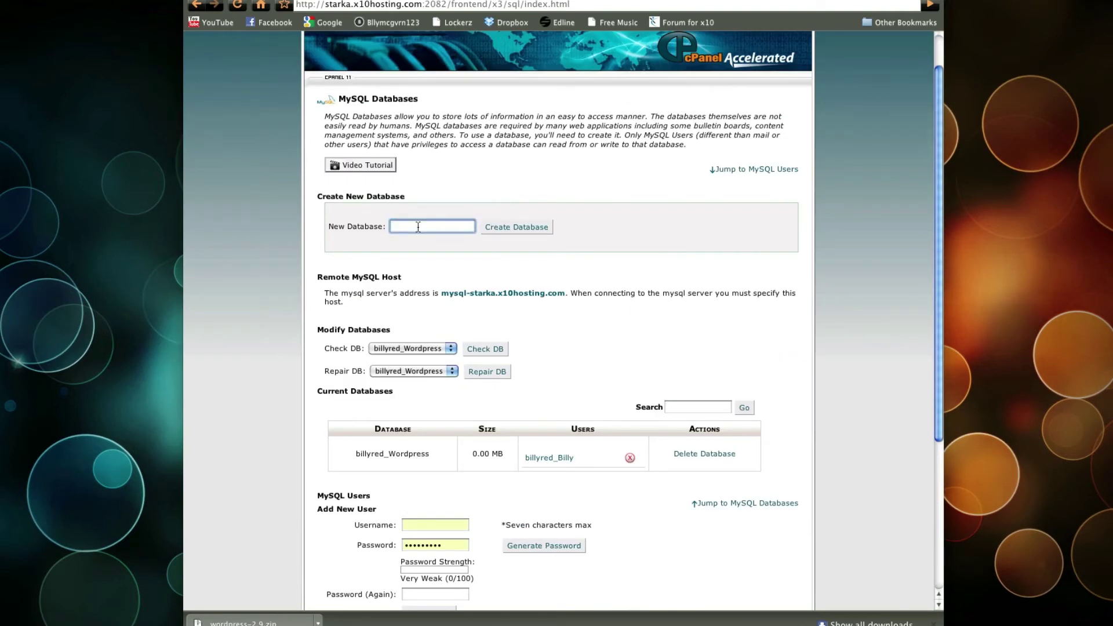
type("wp")
left_click(547, 229)
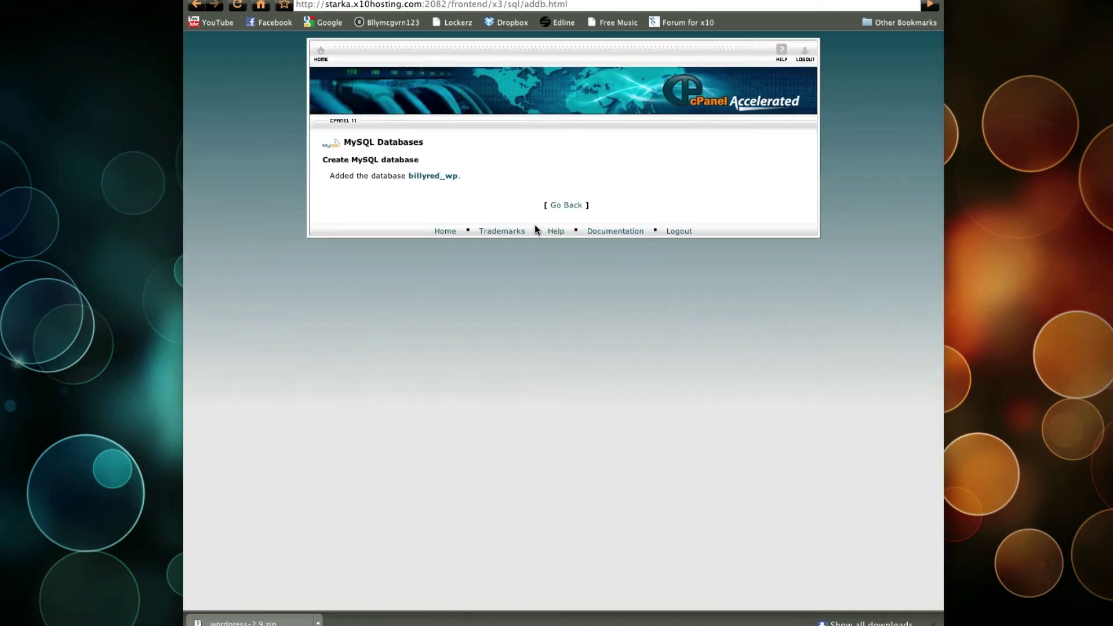
left_click(578, 206)
scroll(603, 247, "down", 3)
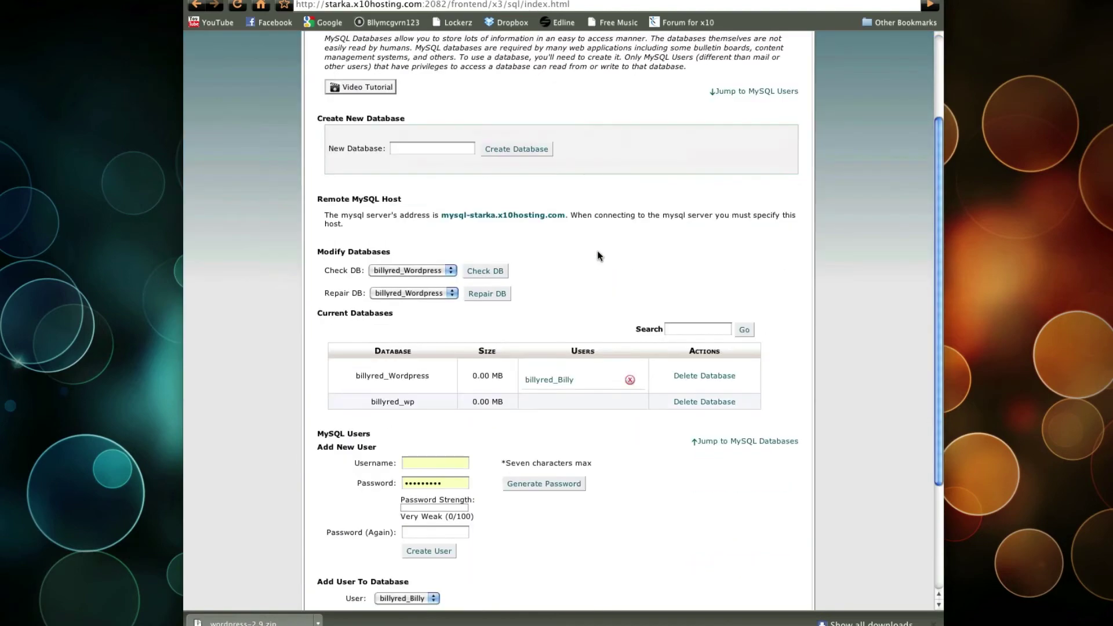
scroll(406, 414, "down", 1)
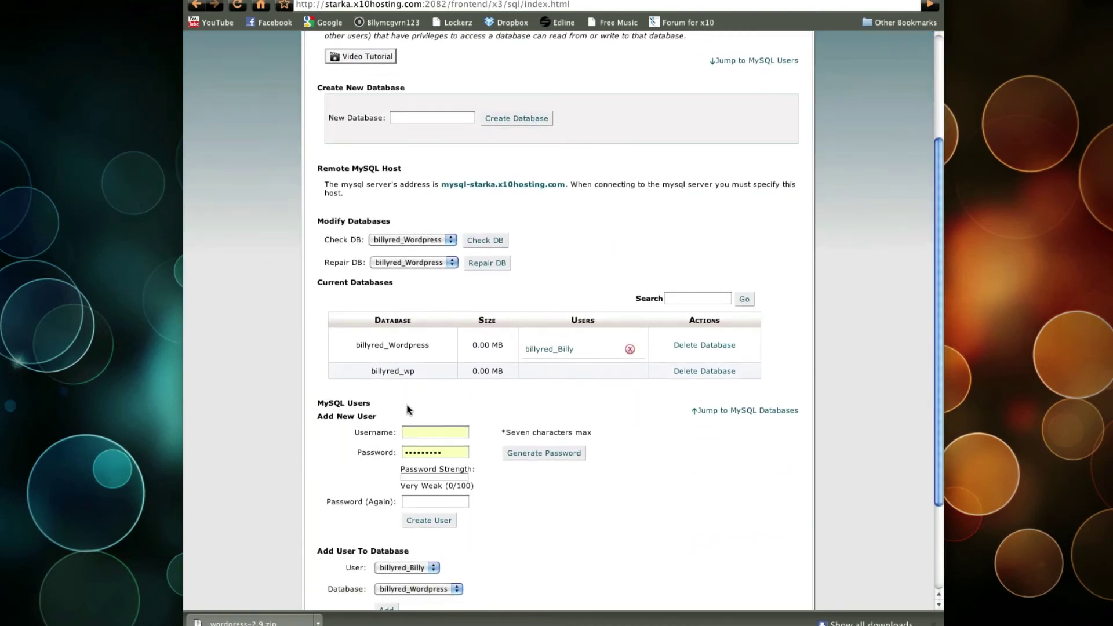
Step: Add a MySQL user named demo with its password entered twice
left_click(445, 435)
type("demo")
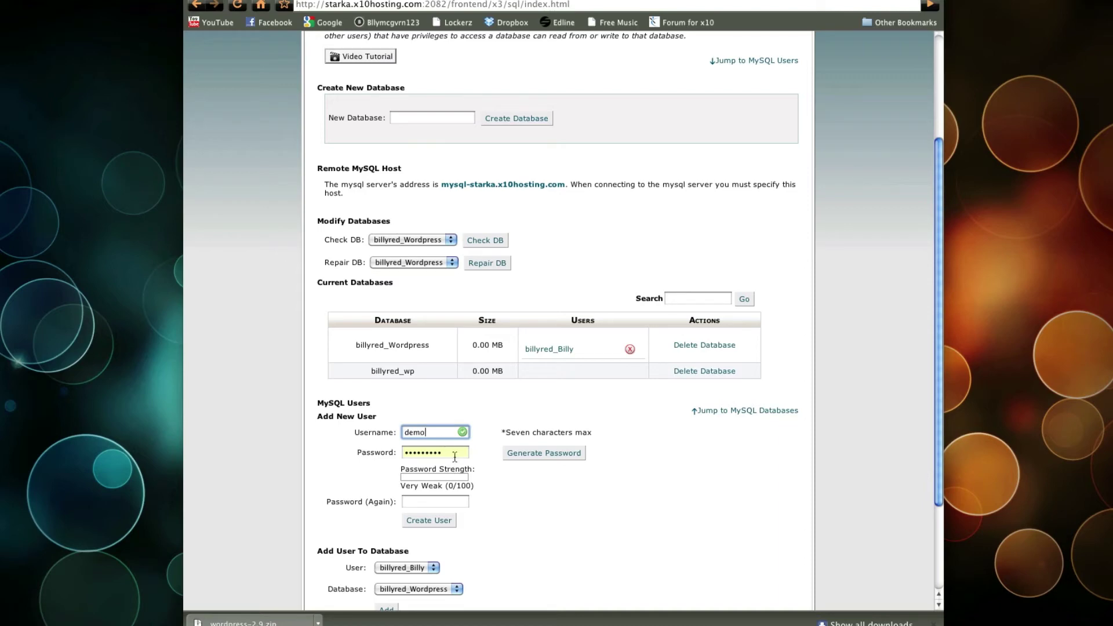
key("Tab")
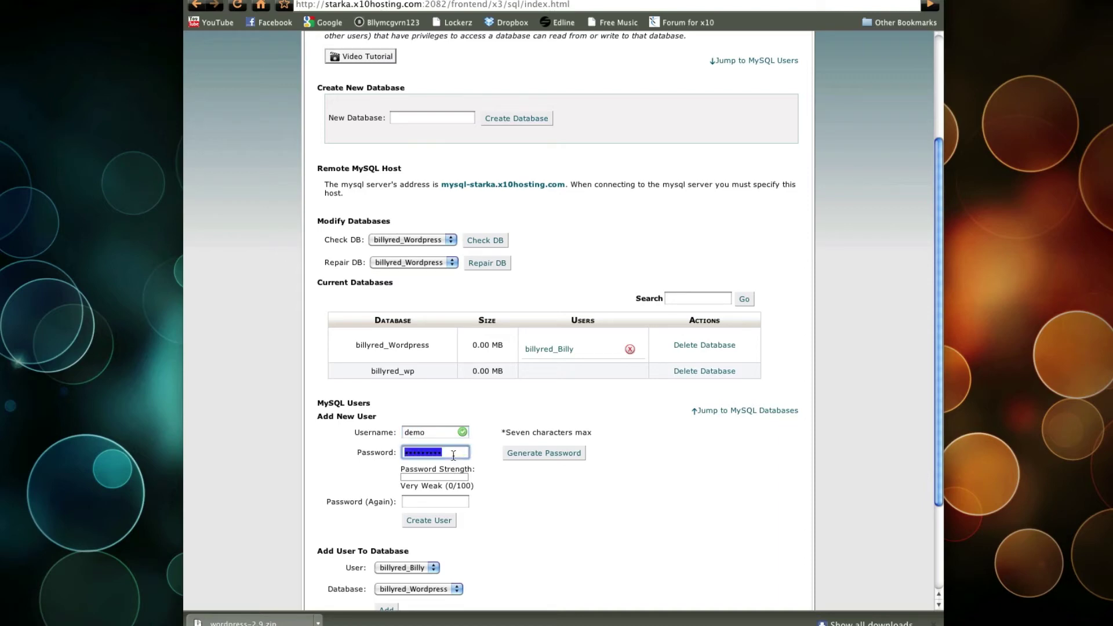
type("•••••••••")
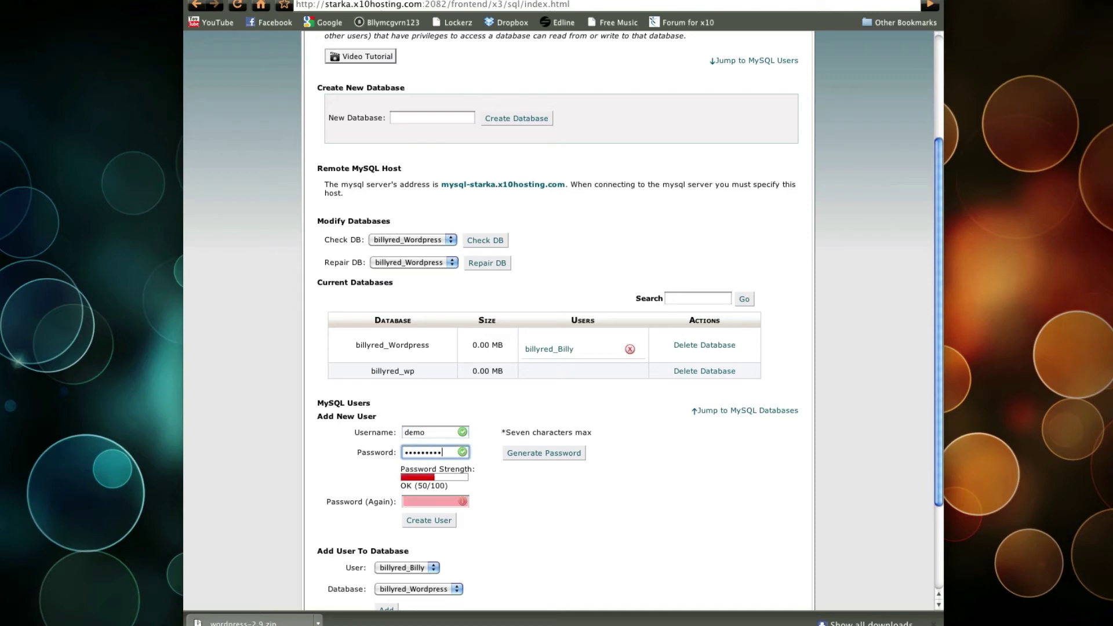
left_click(445, 502)
type("•••••••••")
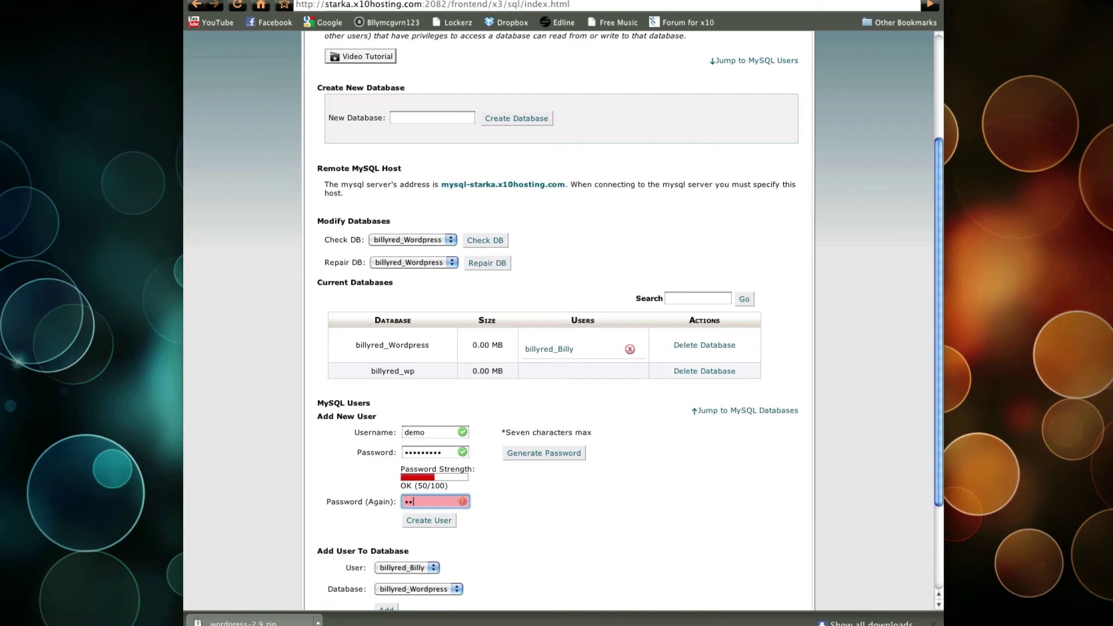
key("Return")
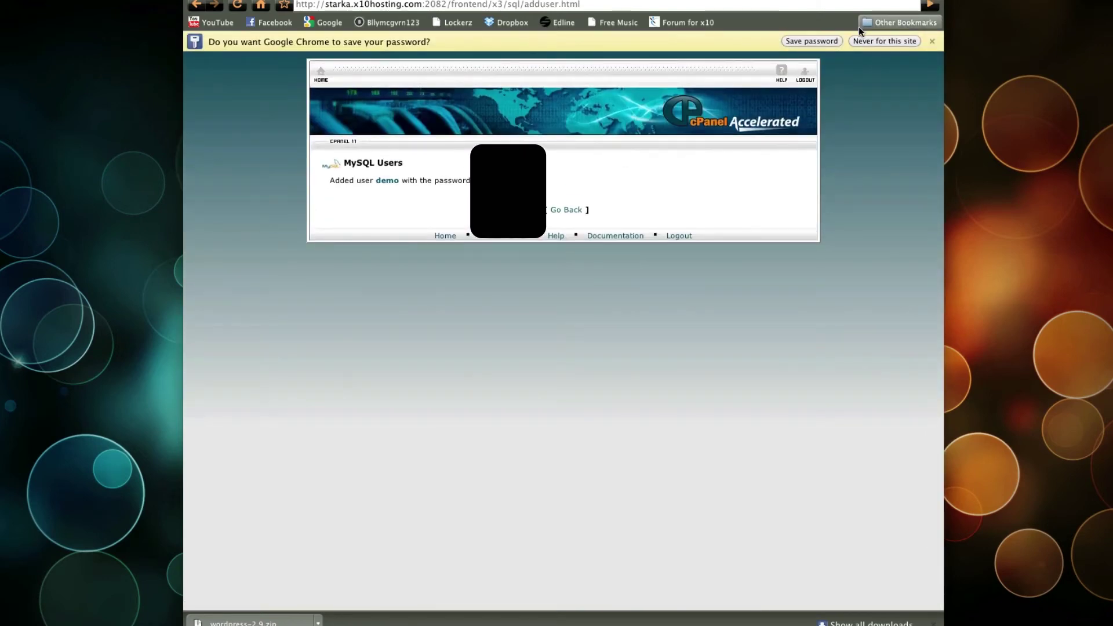
left_click(568, 211)
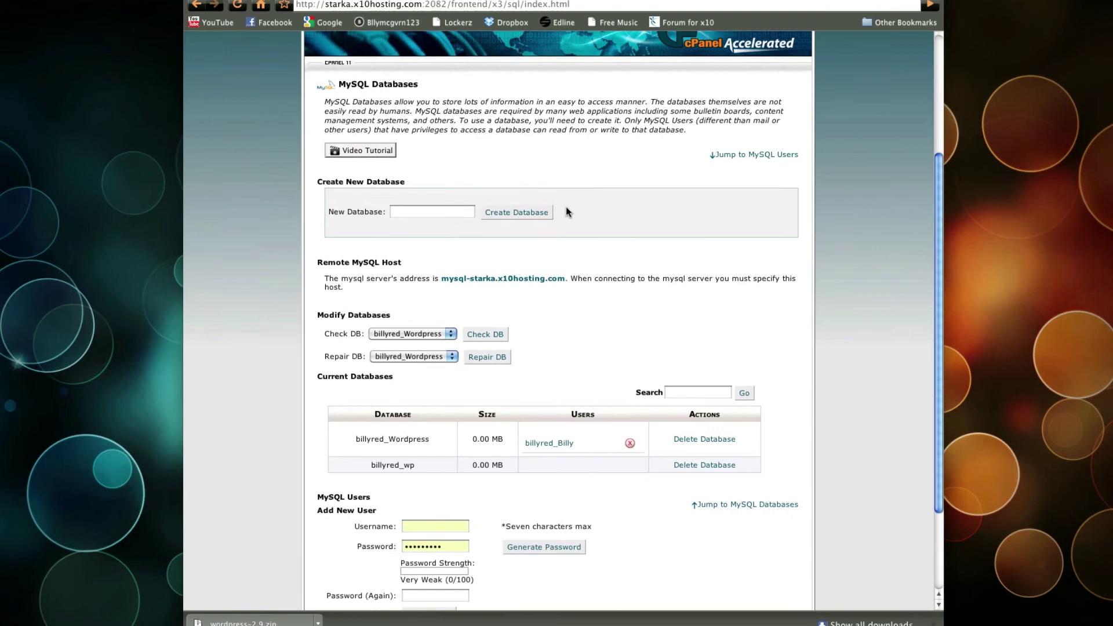
Step: Assign billyred_demo to the billyred_wp database with ALL PRIVILEGES and save the changes
scroll(583, 262, "down", 5)
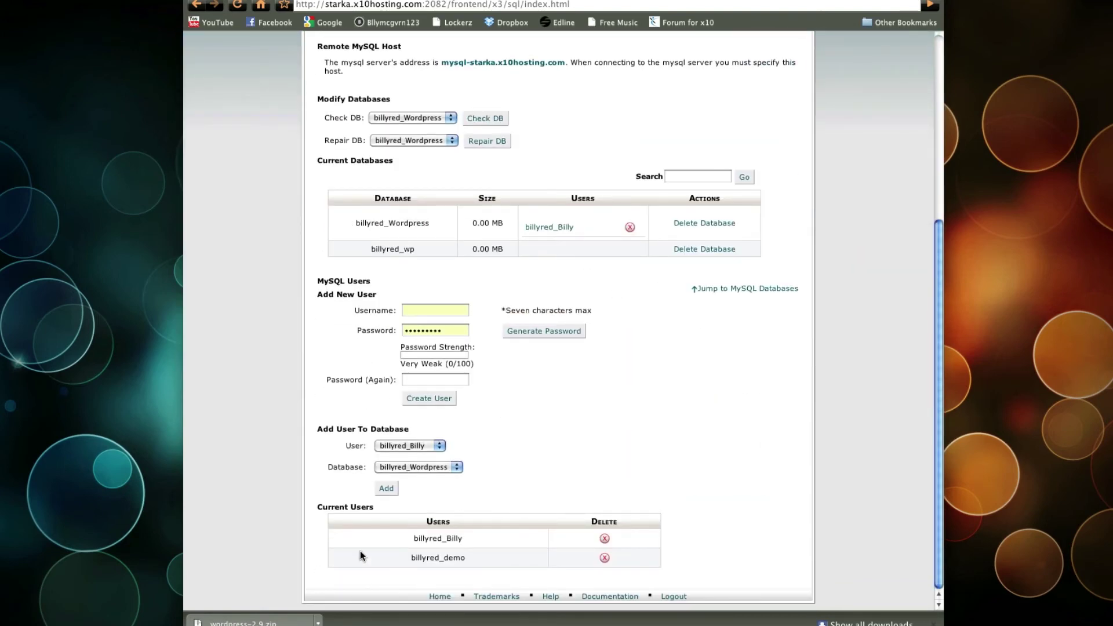
left_click(440, 444)
left_click(437, 462)
left_click(437, 468)
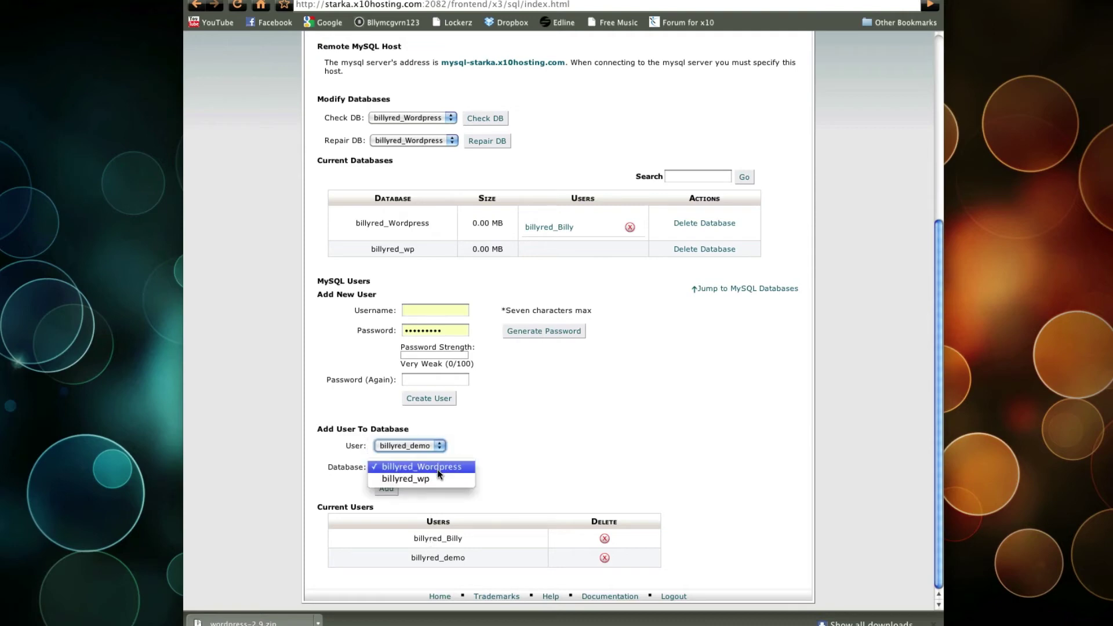
left_click(437, 474)
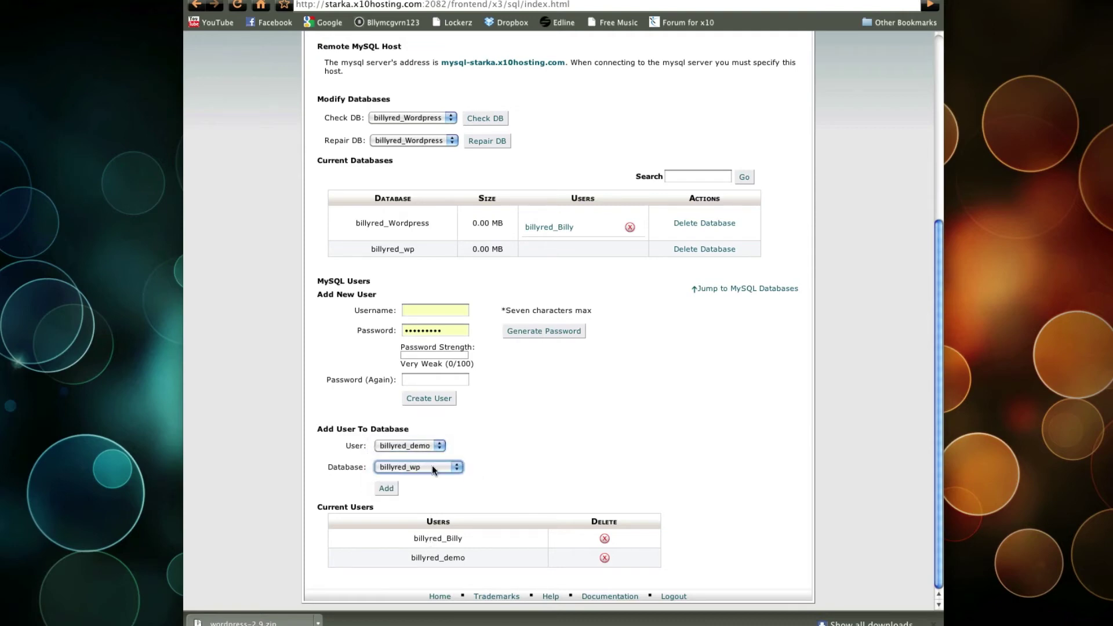
left_click(390, 488)
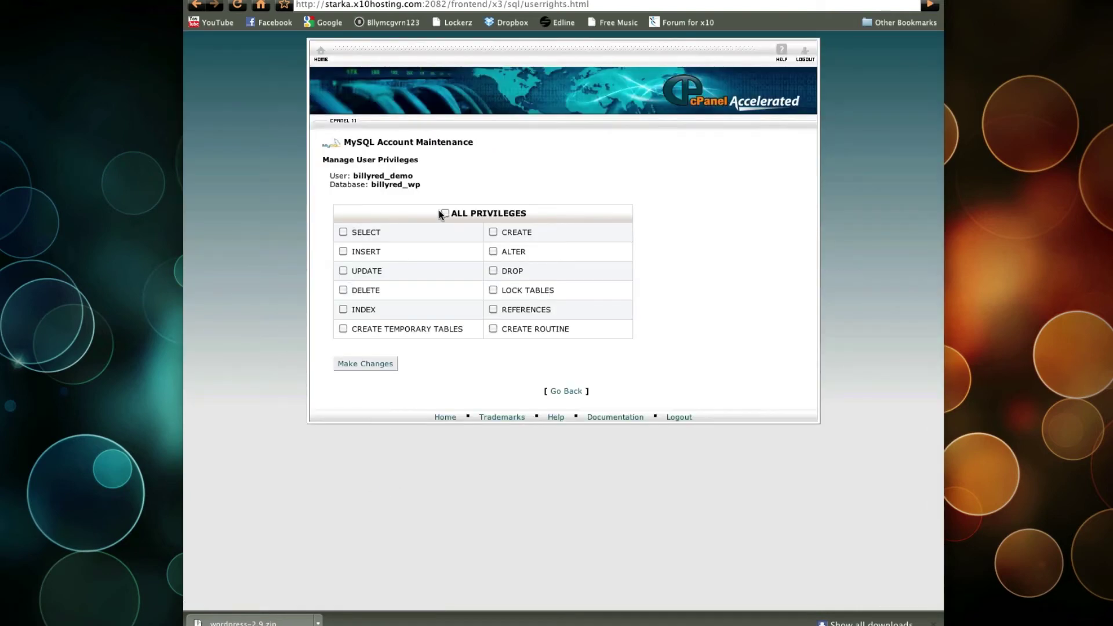
left_click(444, 213)
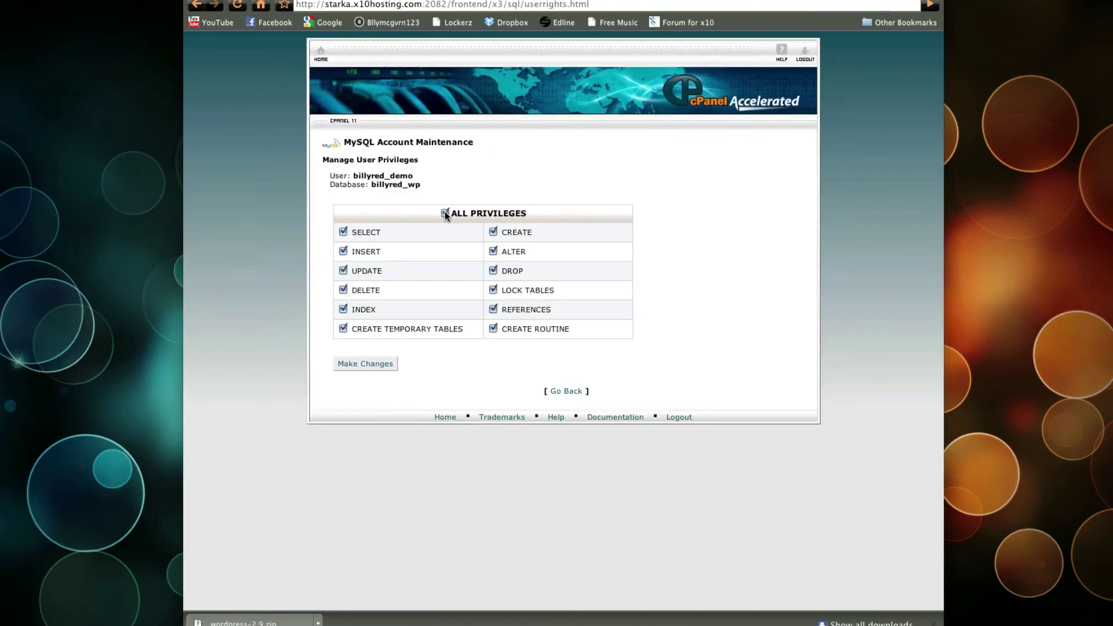
left_click(373, 366)
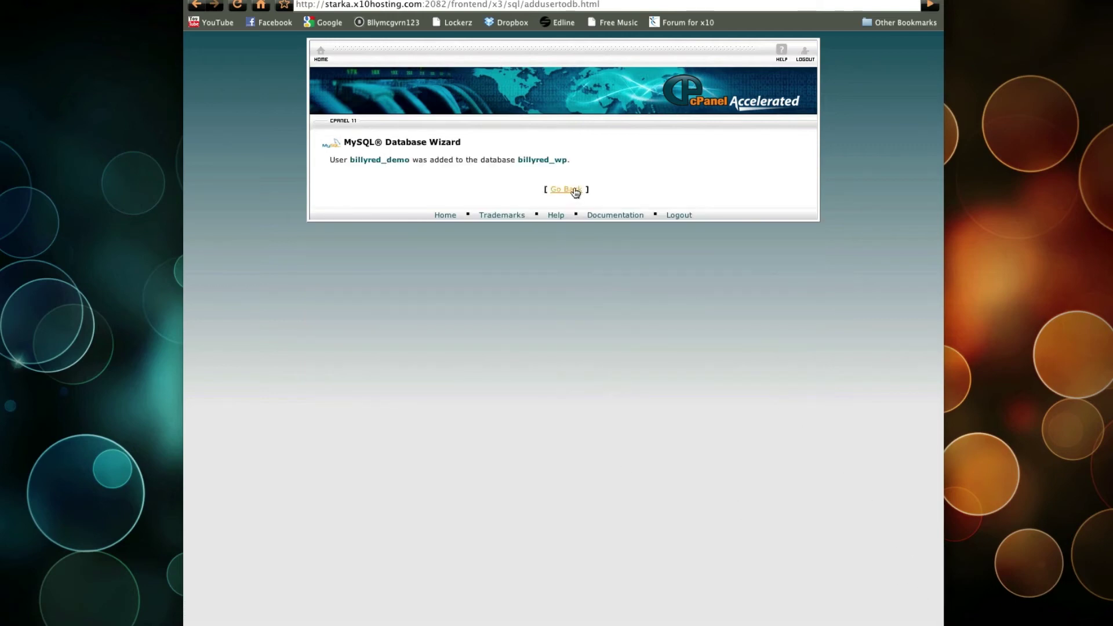
left_click(574, 189)
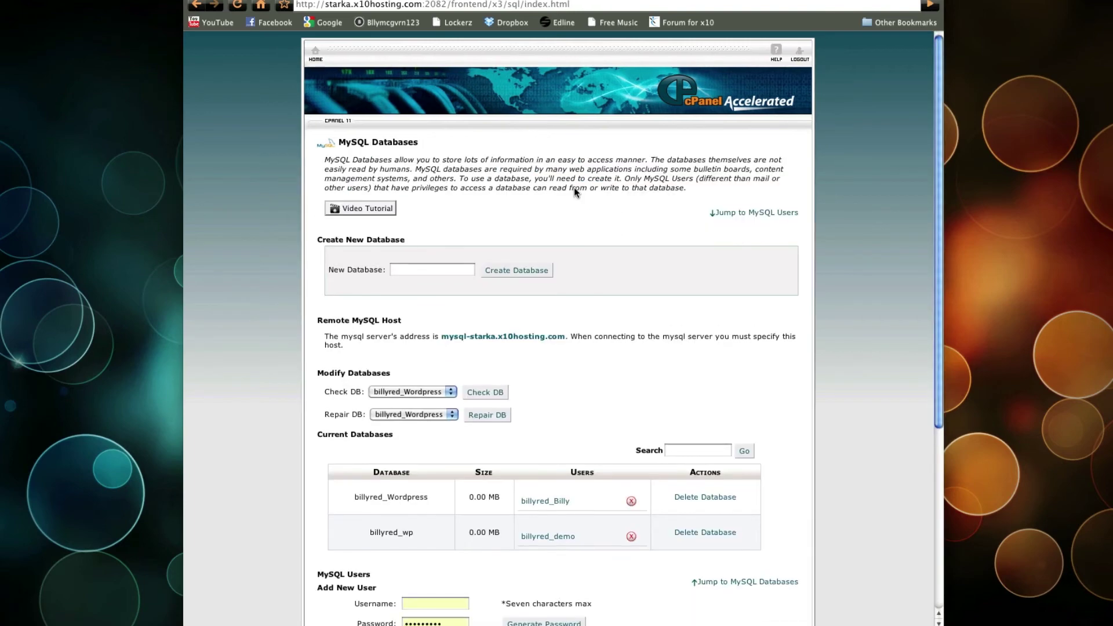
Step: Open the extracted wordpress folder from the recent downloads
scroll(574, 186, "down", 5)
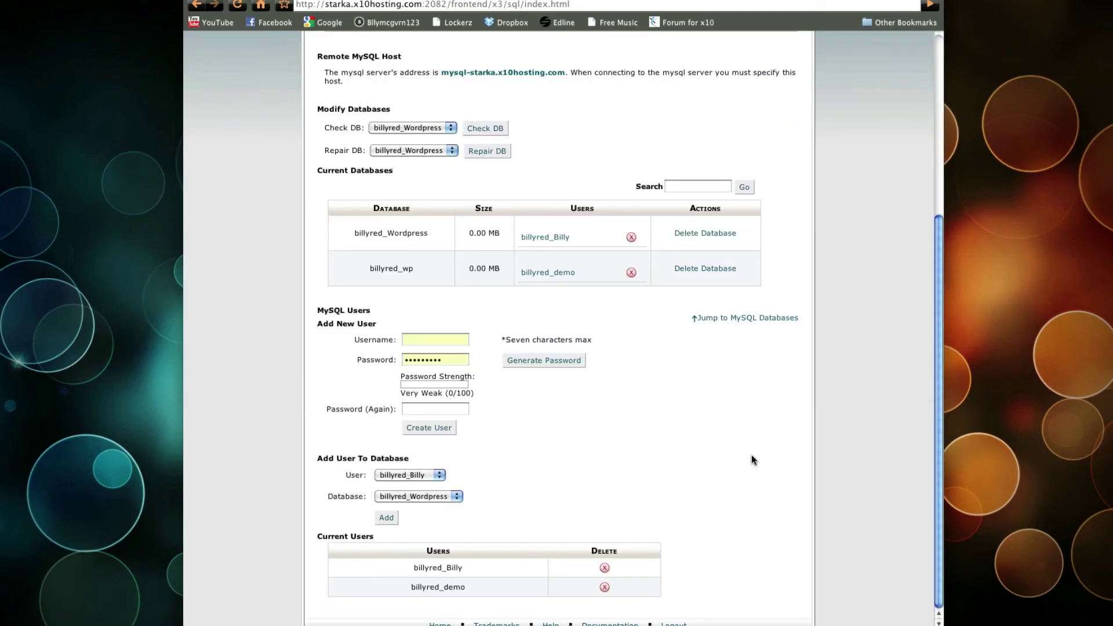
left_click(906, 617)
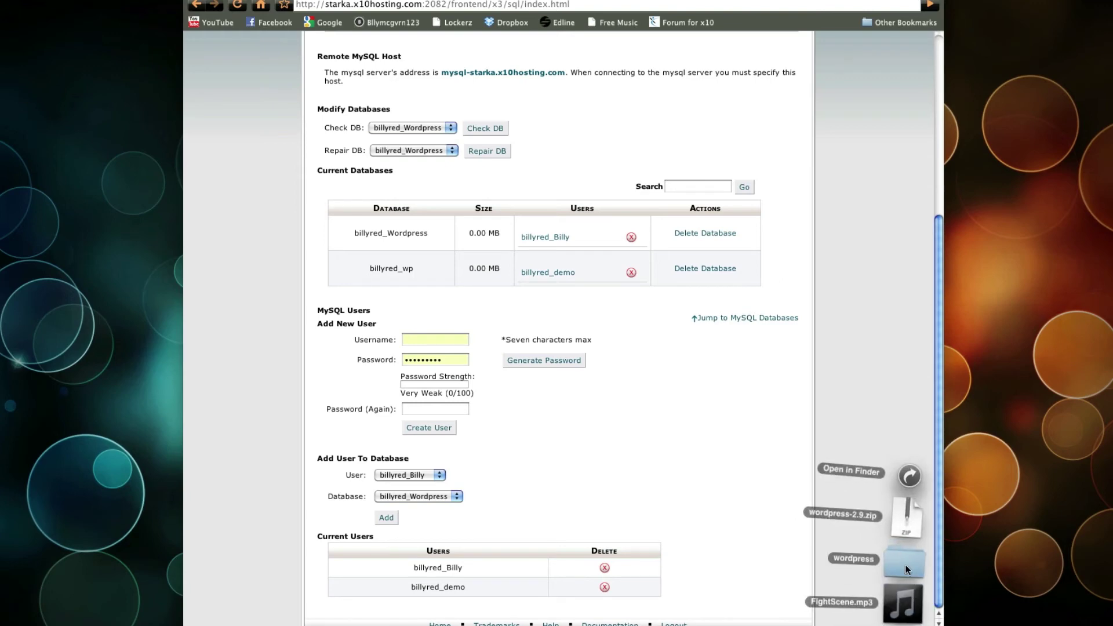
left_click(902, 554)
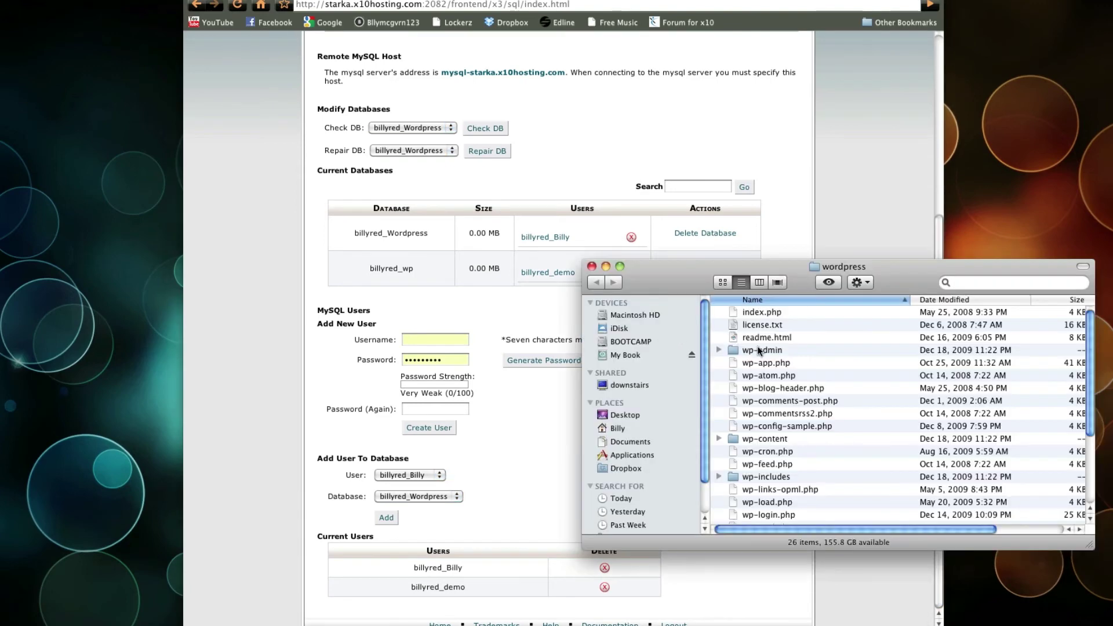
left_click_drag(888, 280, 628, 189)
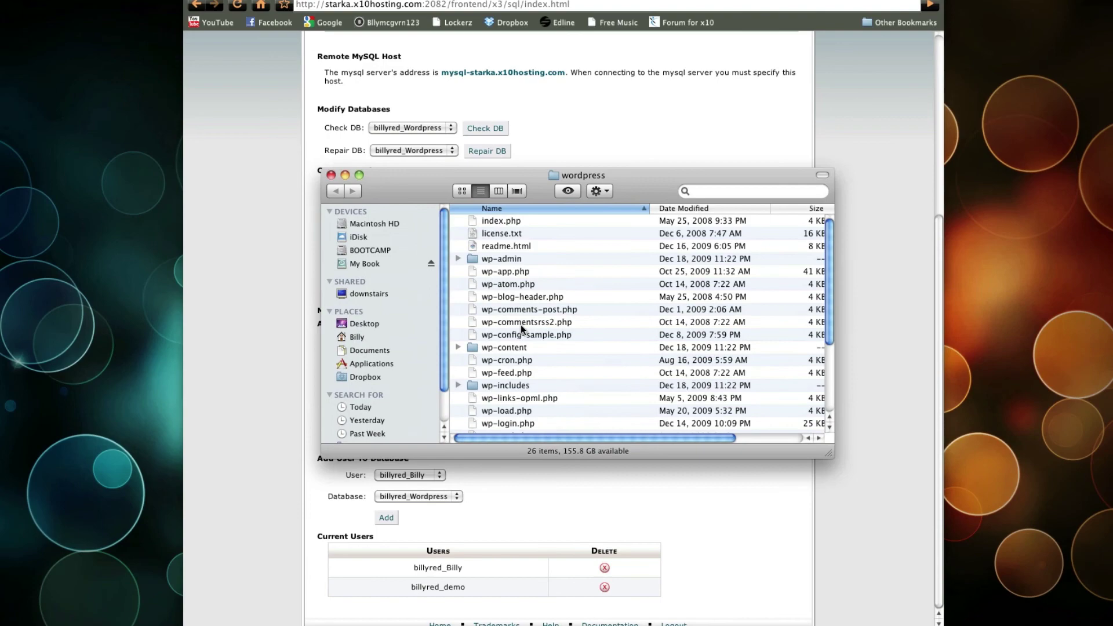
scroll(534, 273, "down", 2)
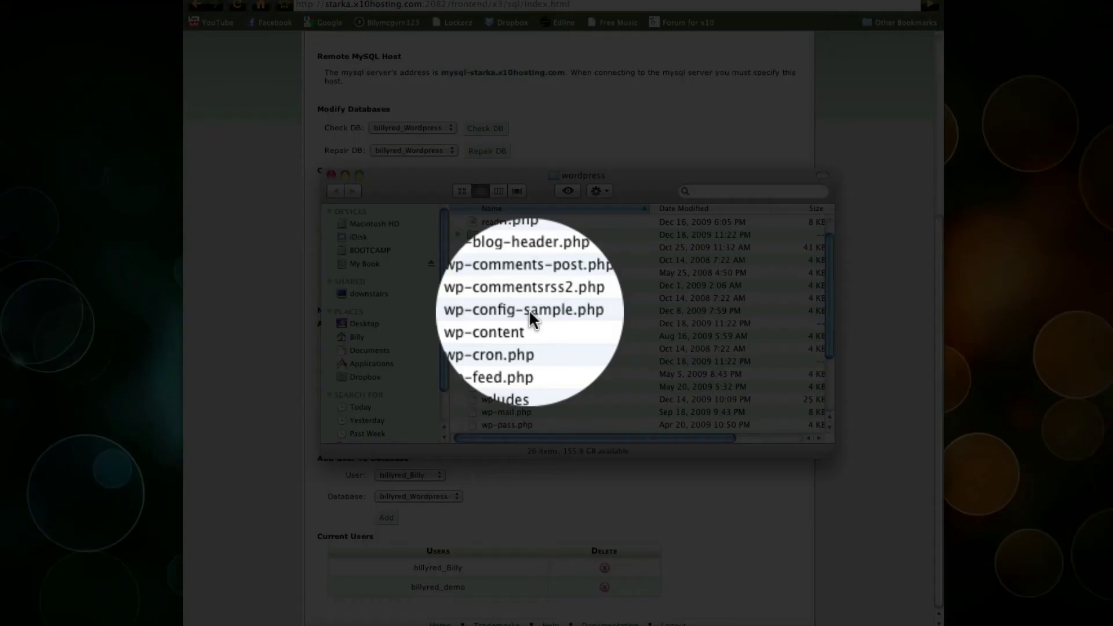
Step: Open wp-config-sample.php in TextEdit and close the wordpress folder window
left_click(526, 311)
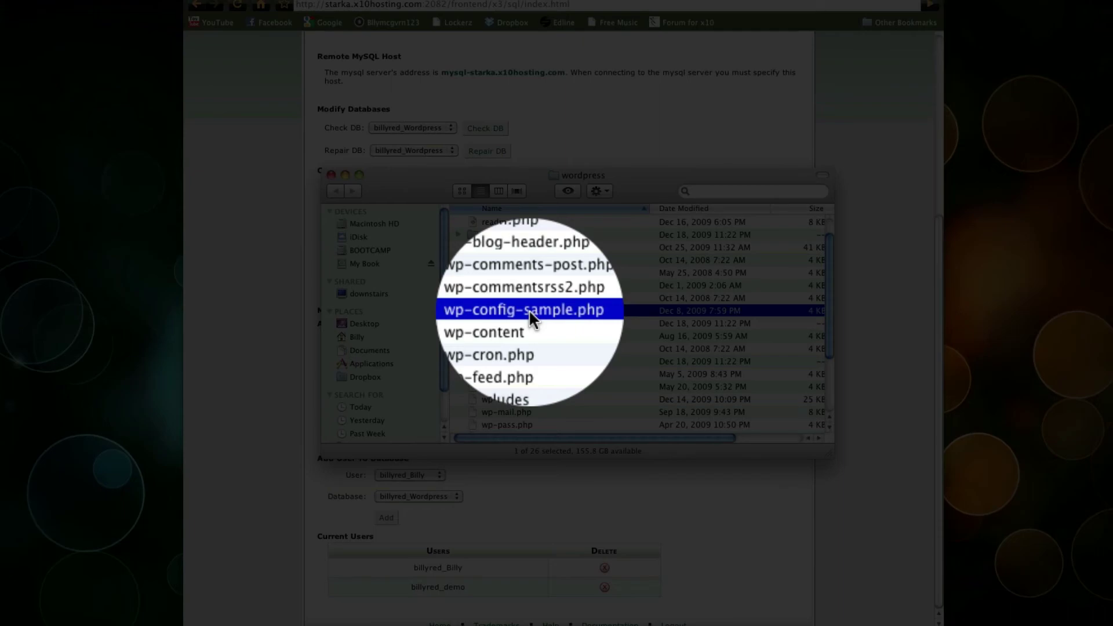
right_click(528, 311)
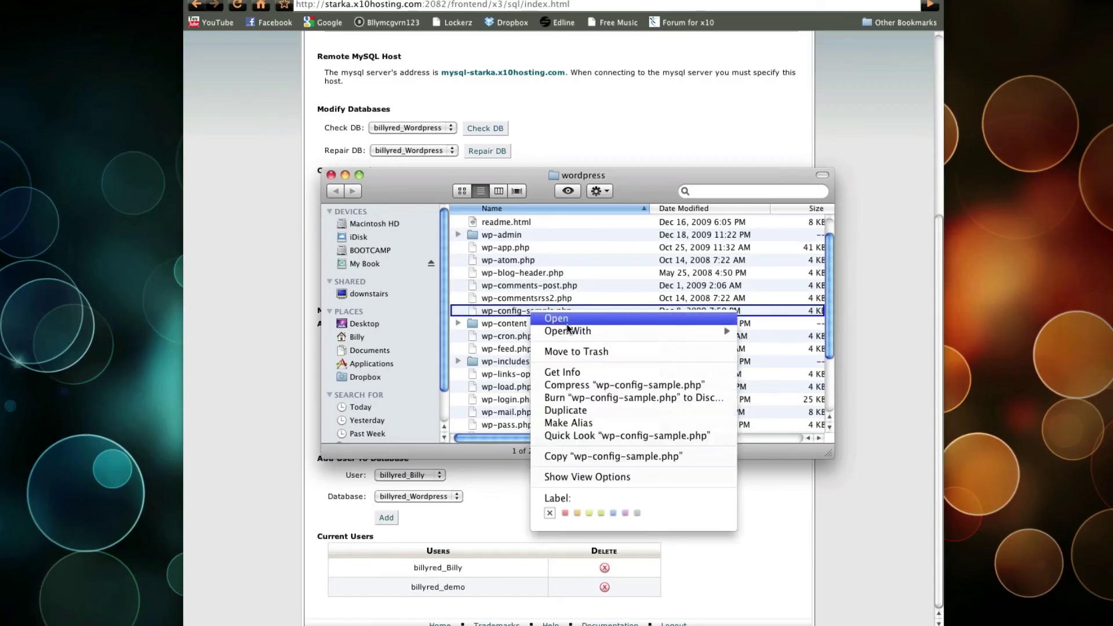
mouse_move(567, 330)
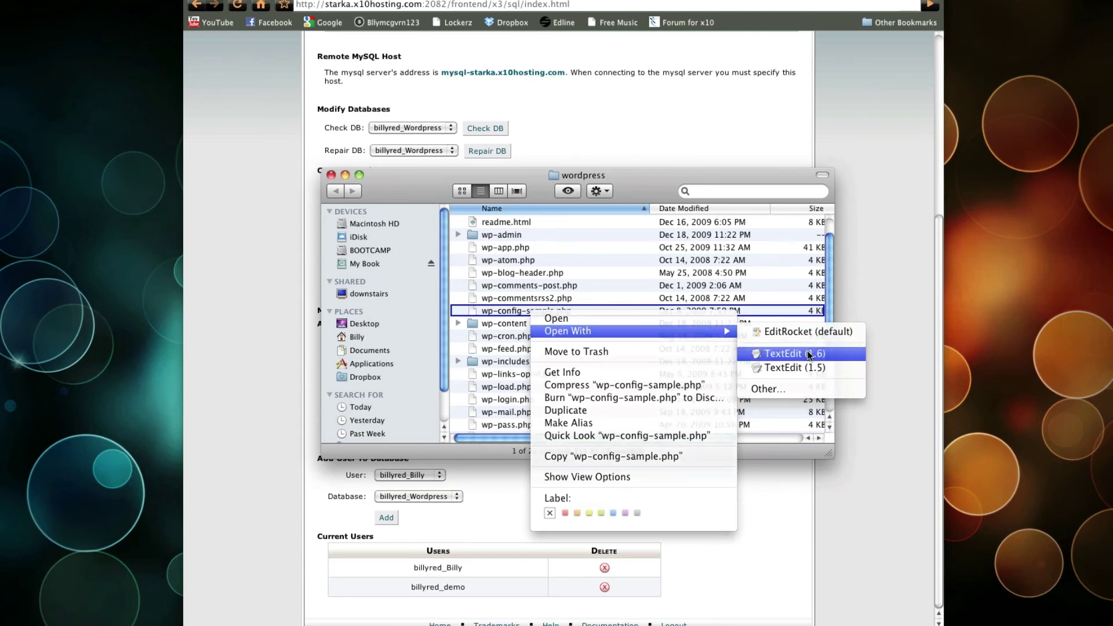
left_click(809, 353)
left_click(665, 204)
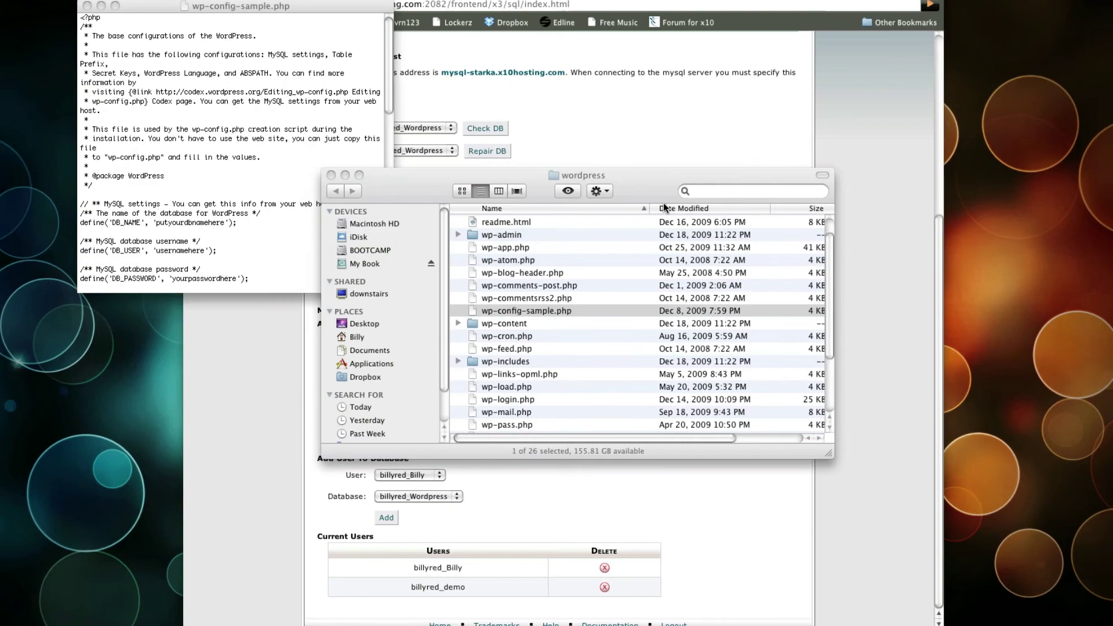
left_click(522, 175)
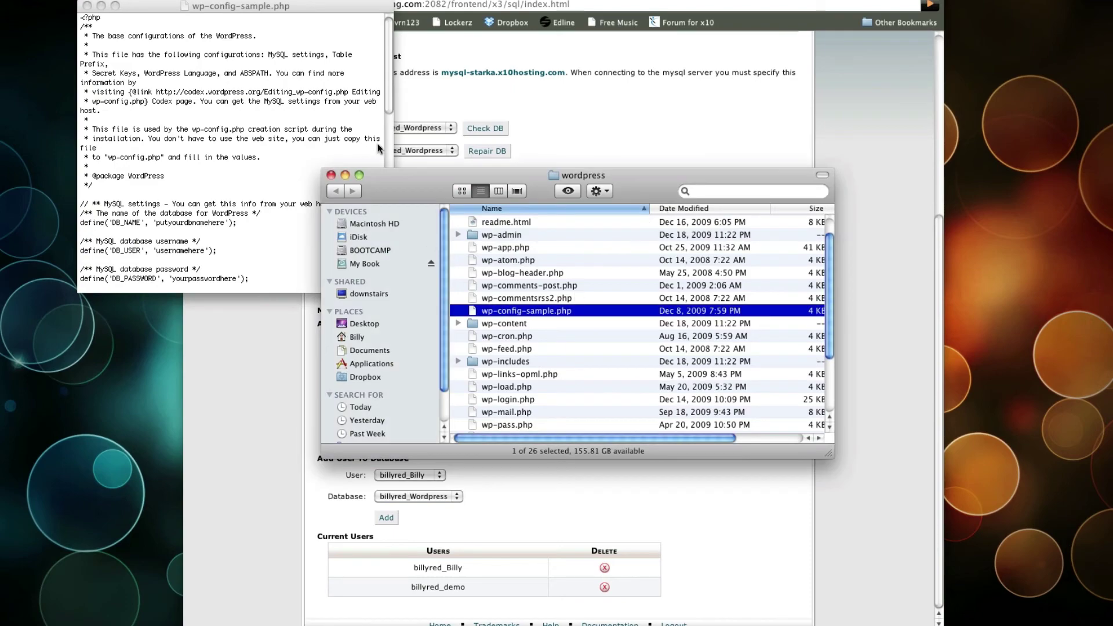
left_click(330, 175)
Step: Set DB_NAME to billyred_wp and DB_USER to billyred_demo, and clear the password placeholder
left_click_drag(314, 6, 699, 74)
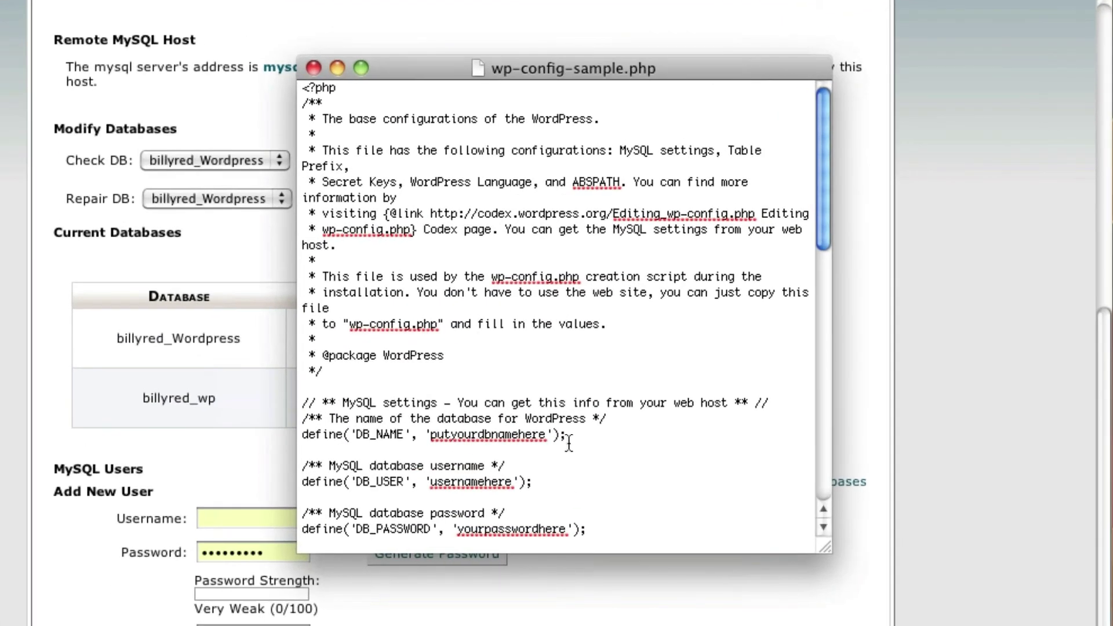
scroll(621, 295, "down", 1)
scroll(569, 443, "down", 6)
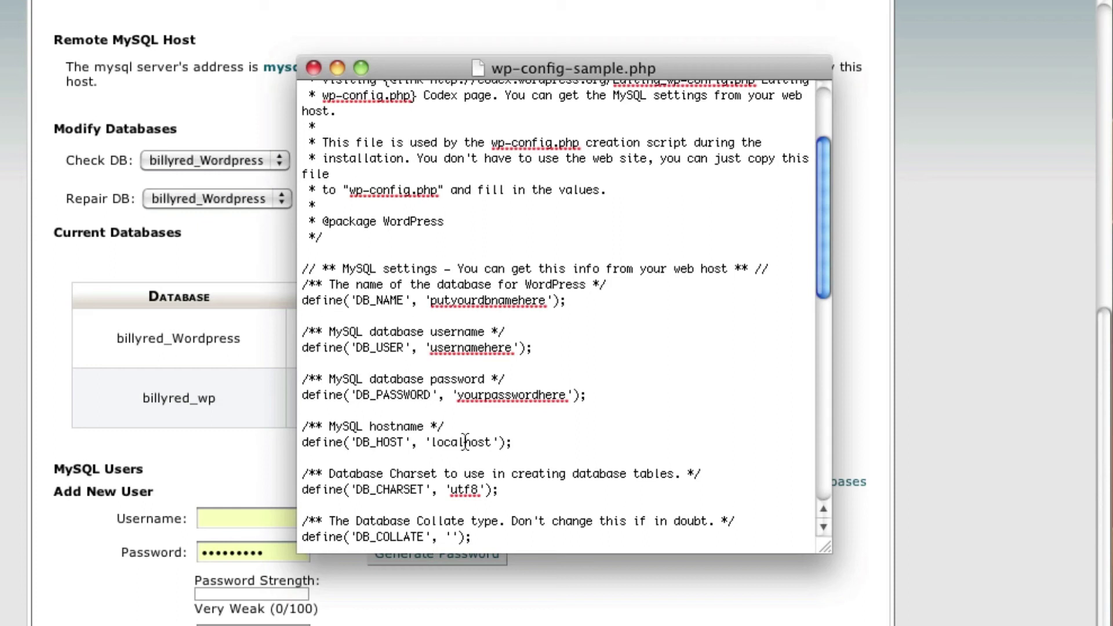
double_click(498, 308)
key("BackSpace")
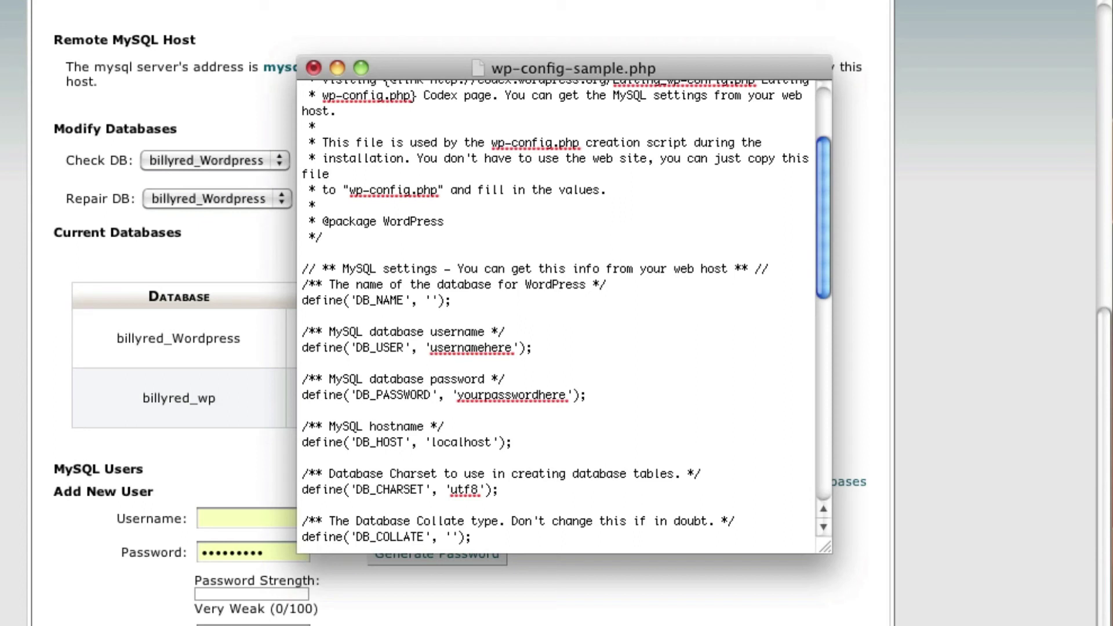
type("billyred_")
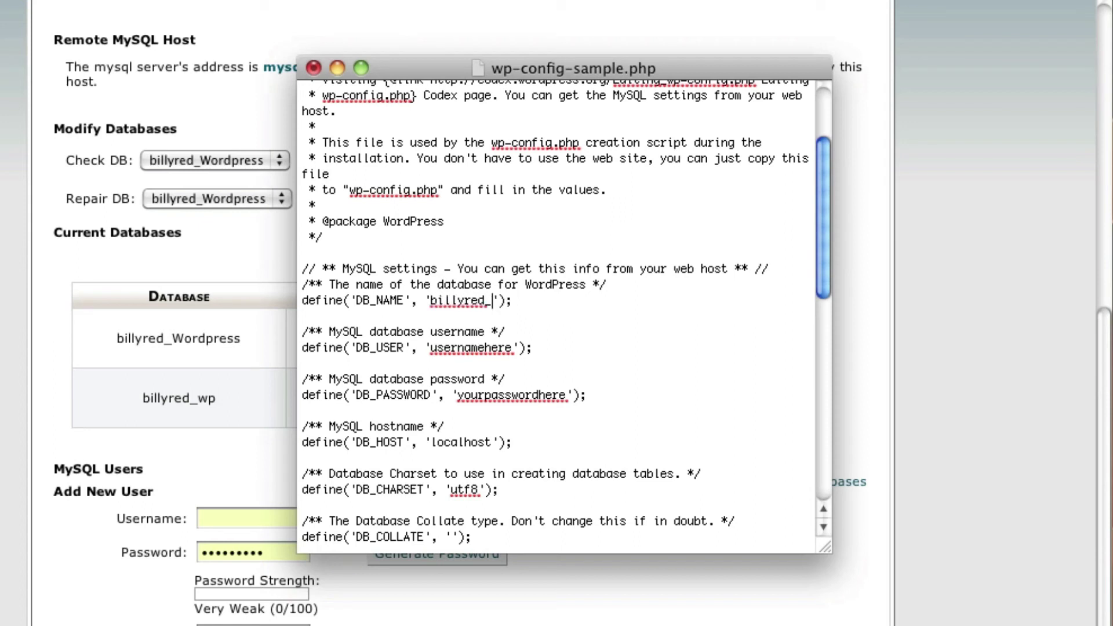
type("wp")
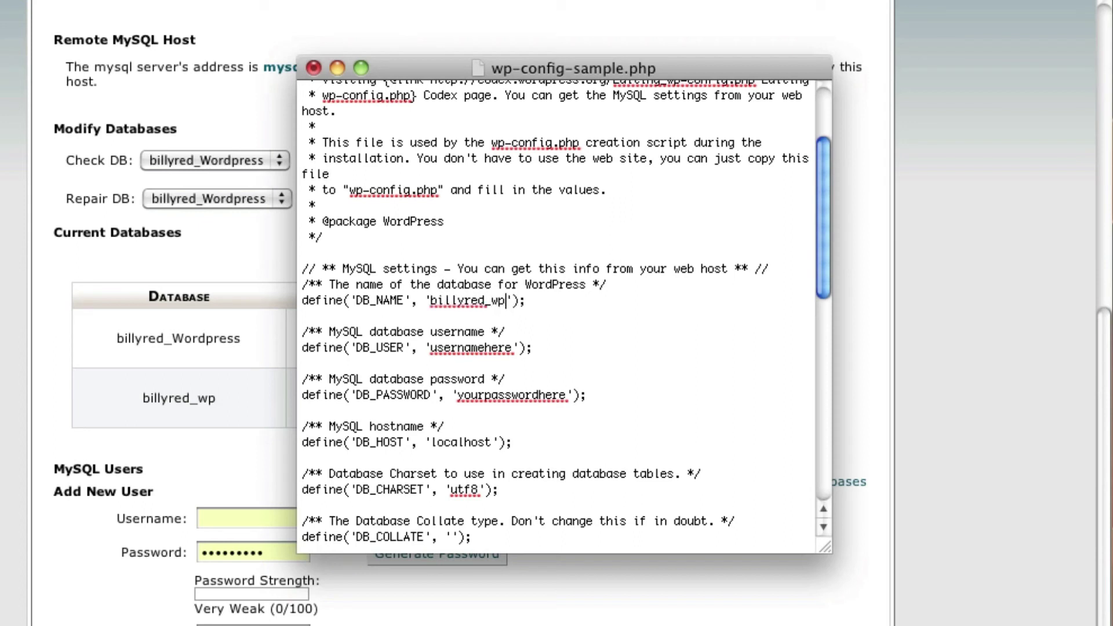
double_click(471, 347)
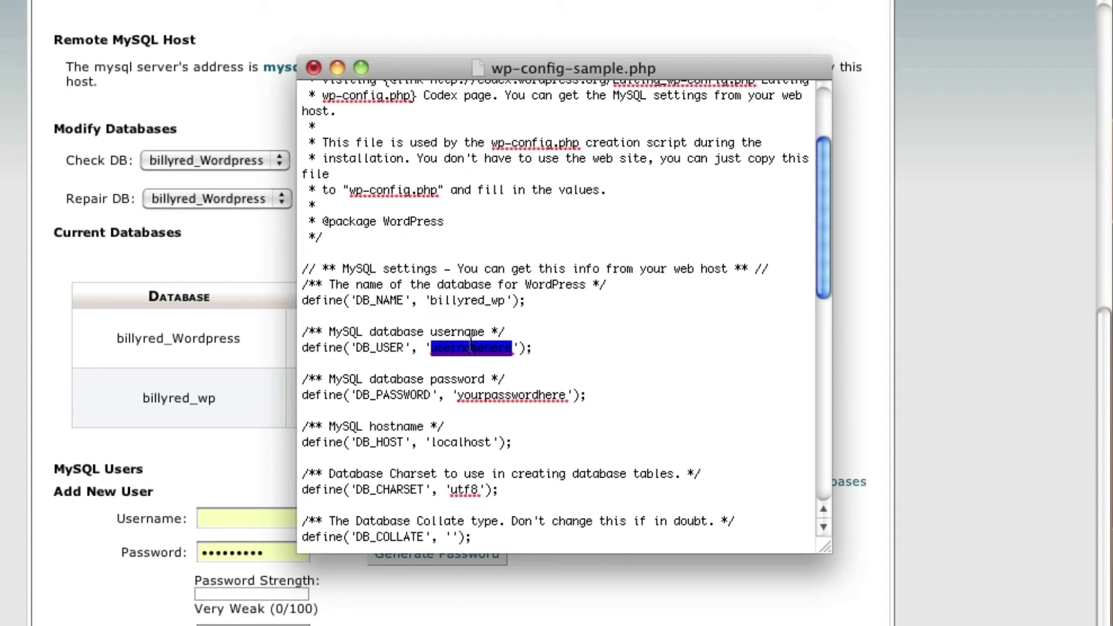
type("billyred")
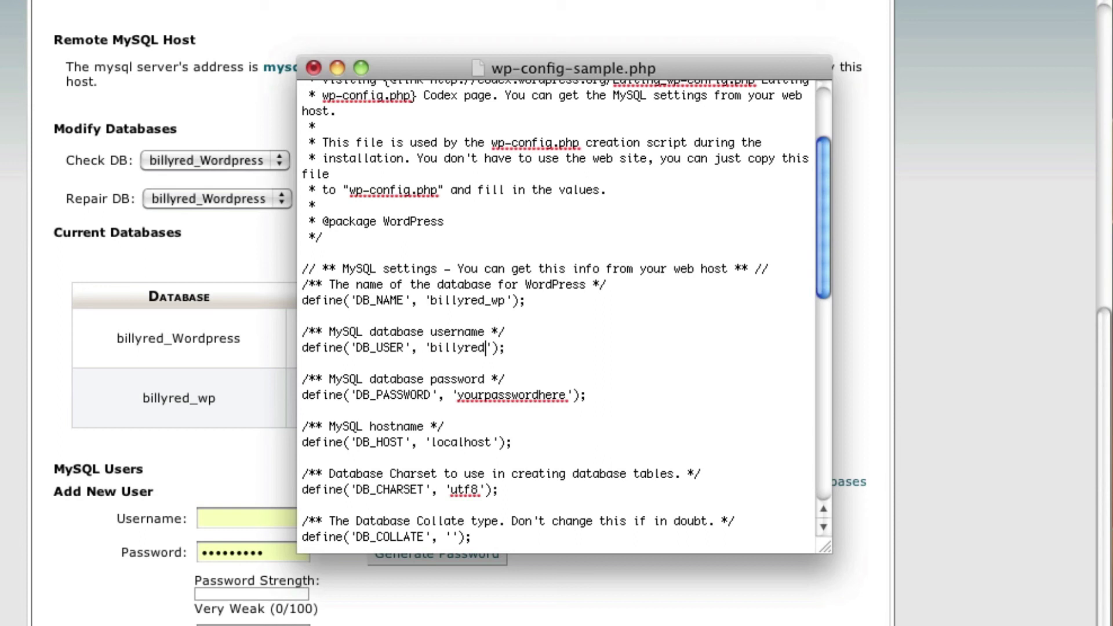
type("_demo")
double_click(481, 395)
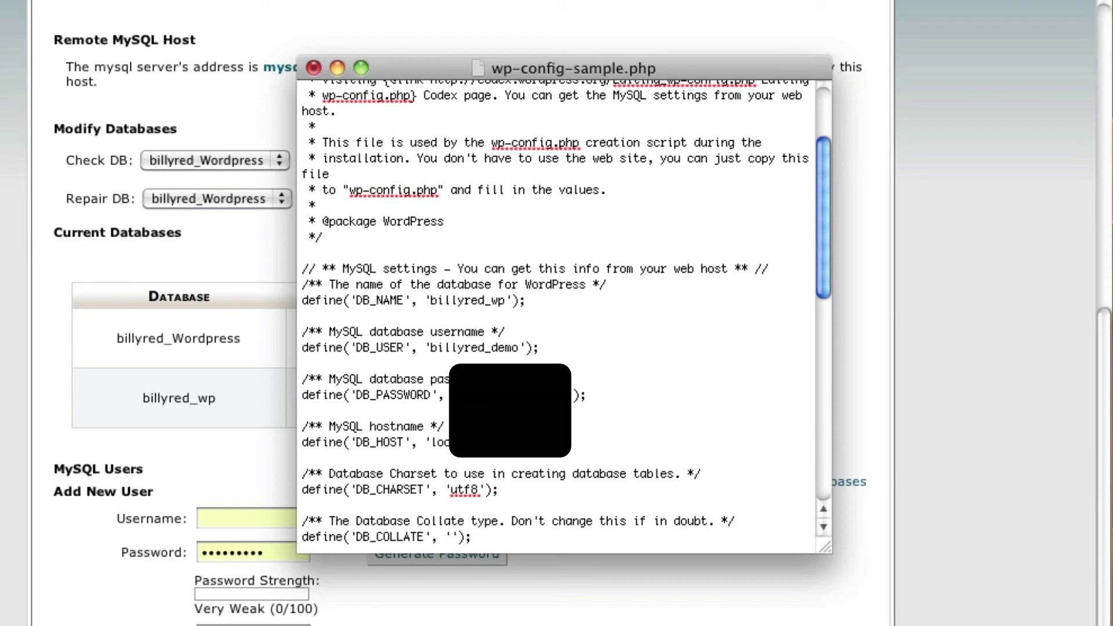
key("BackSpace")
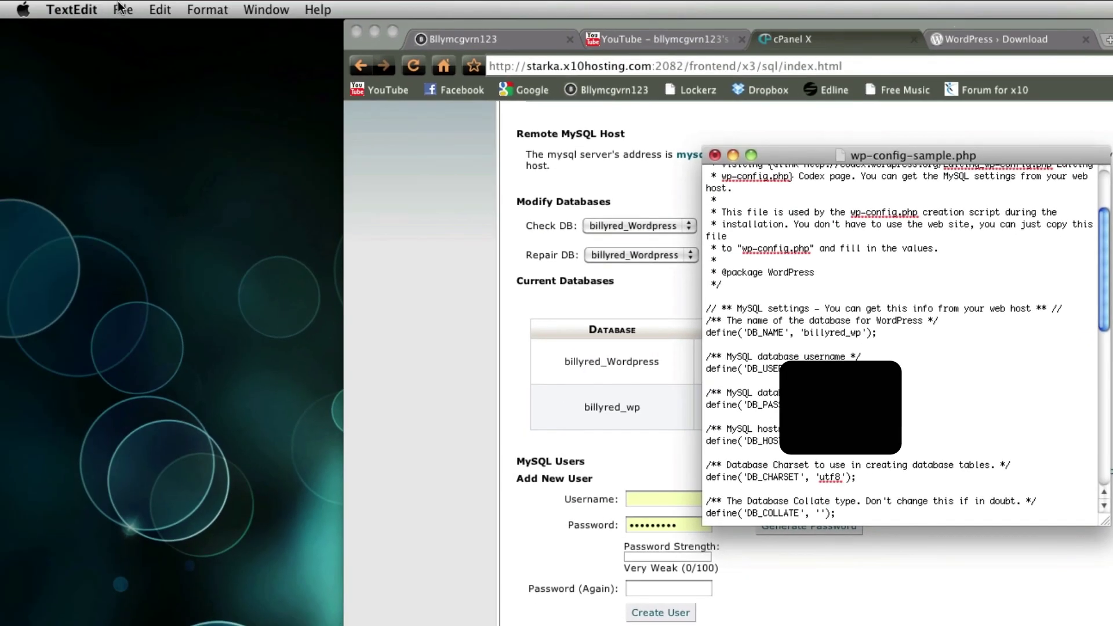
Step: Save the edited config as wp-config.php in Western (Mac OS Roman) encoding, with no .txt extension
left_click(123, 10)
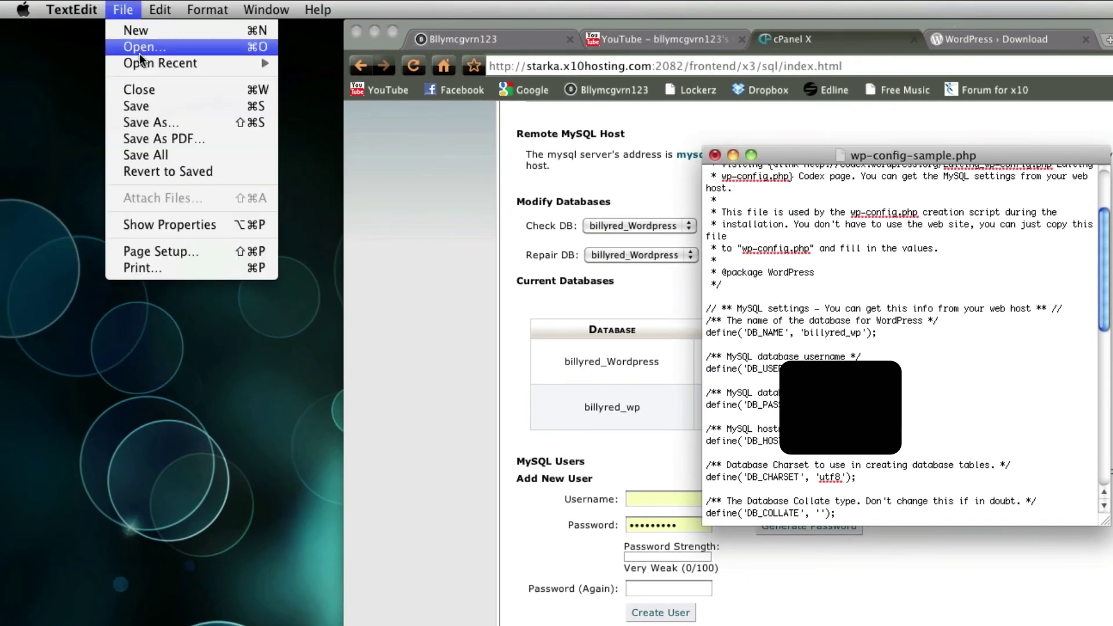
left_click(160, 122)
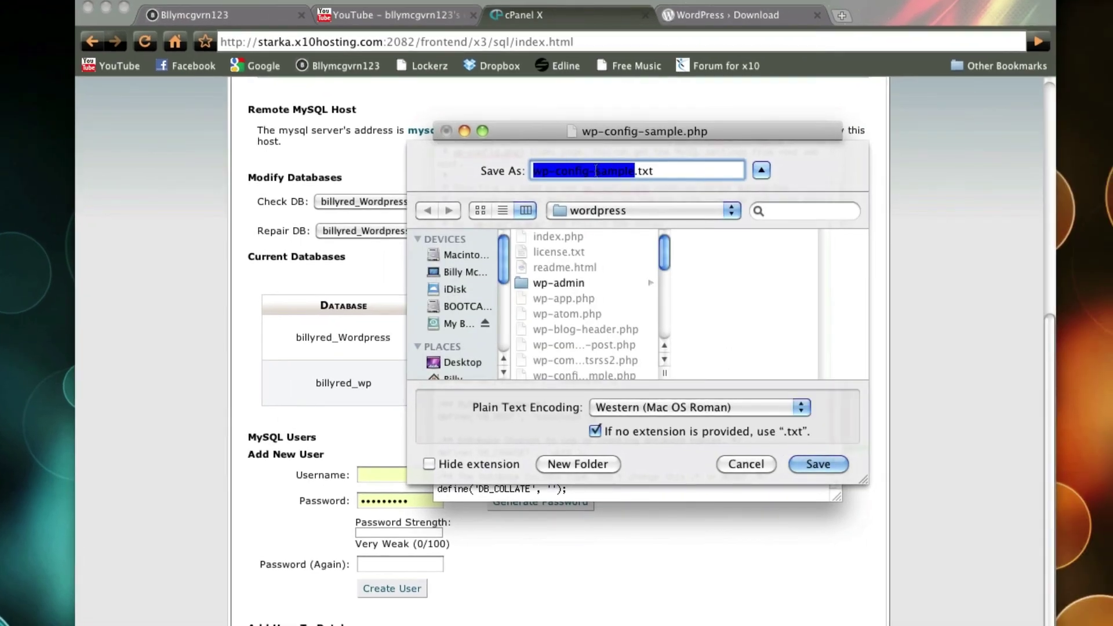
left_click(588, 171)
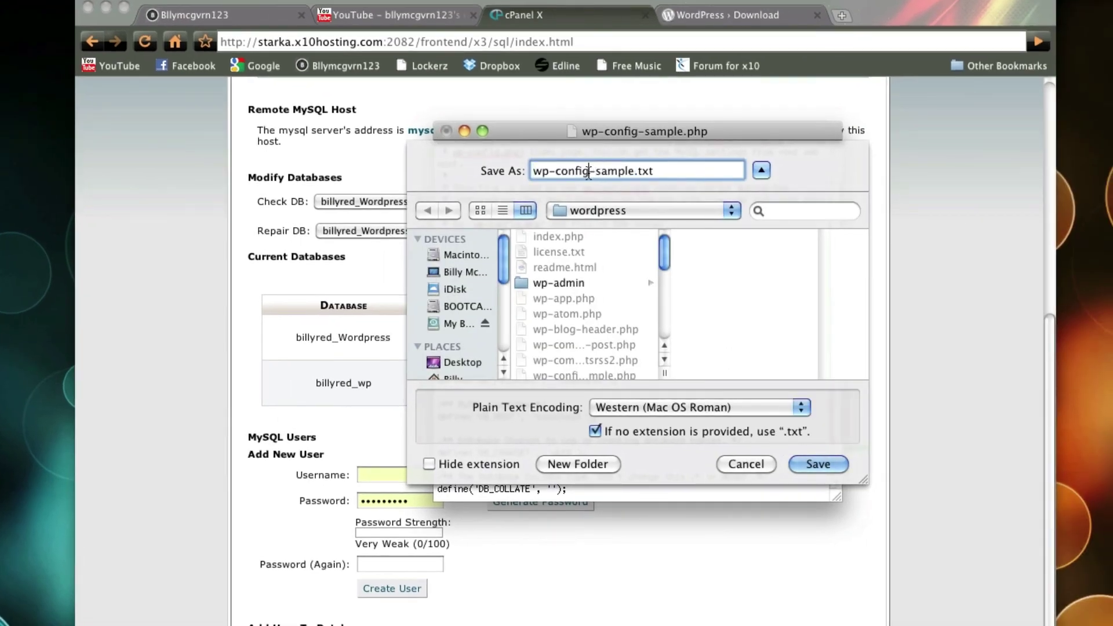
left_click_drag(589, 171, 637, 178)
key("BackSpace")
key("BackSpace")
key("BackSpace")
key("BackSpace")
type("php")
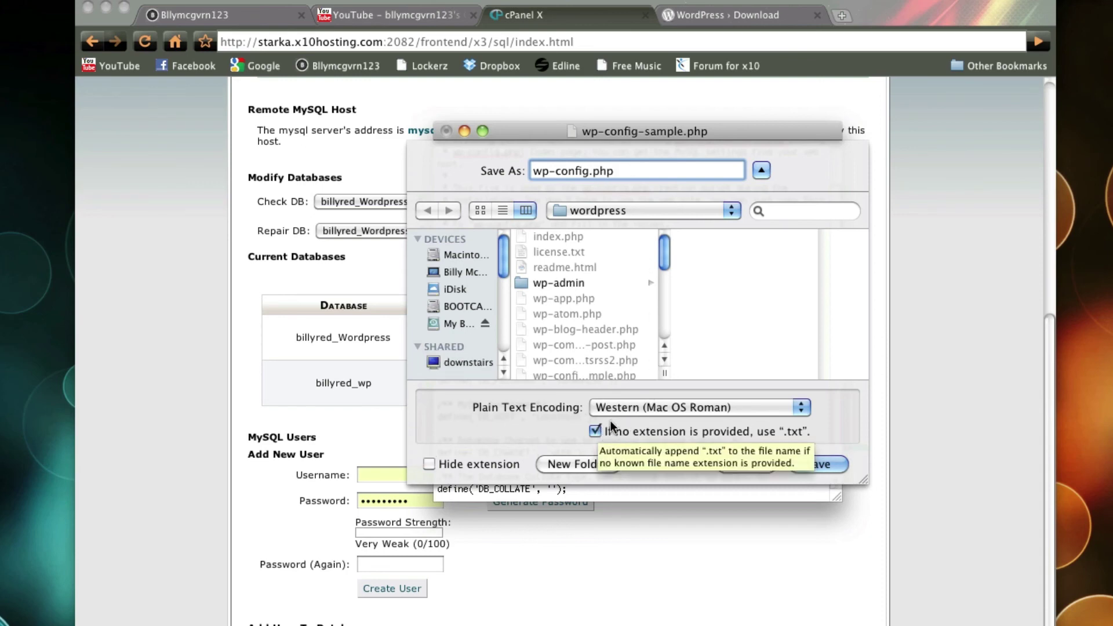
left_click(680, 409)
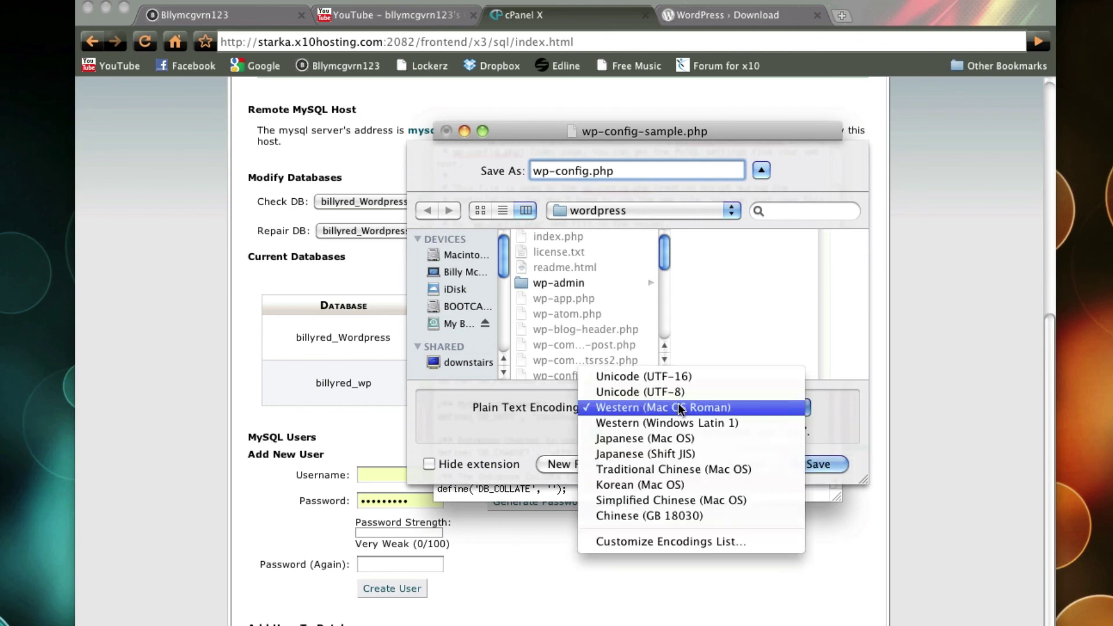
left_click(748, 409)
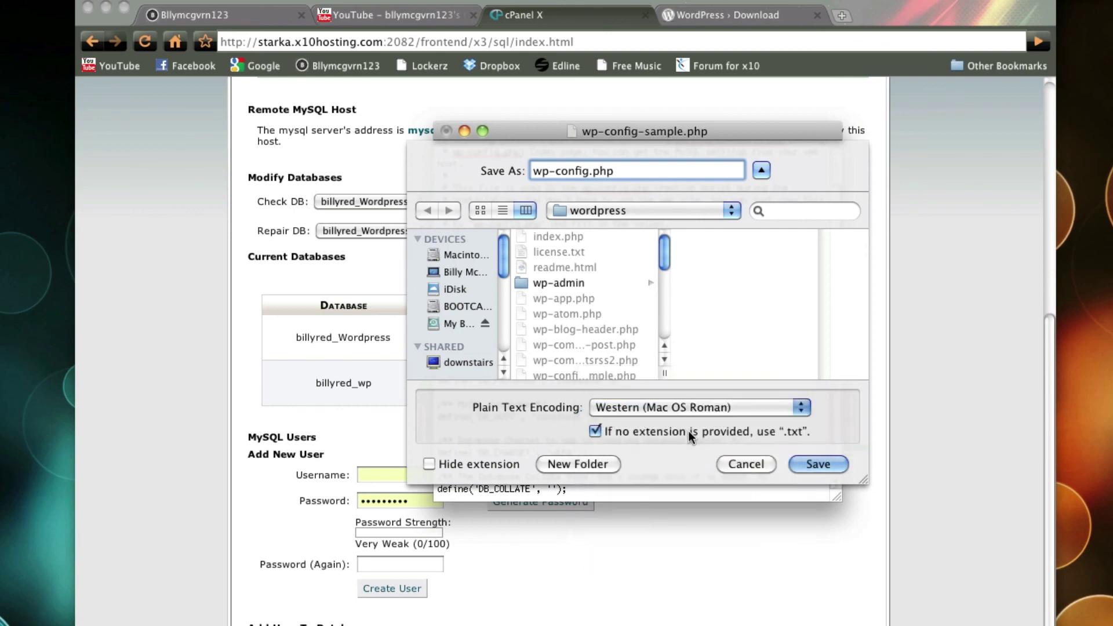
left_click(596, 431)
left_click(817, 465)
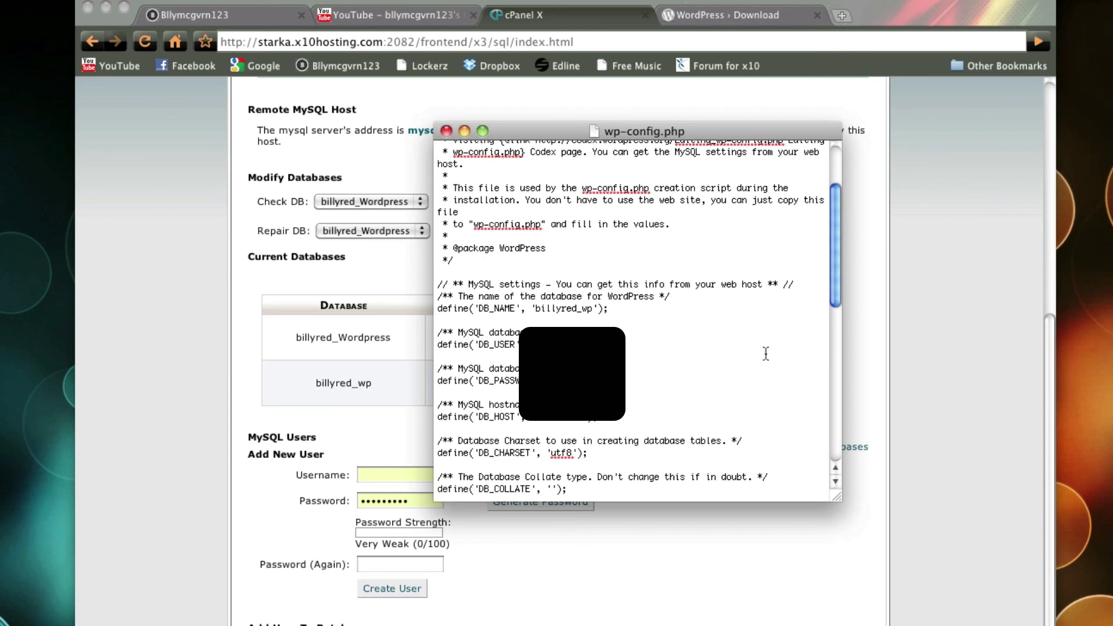
Step: Close wp-config.php, confirm it is listed in the downloaded wordpress folder, then close that window
key("super+w")
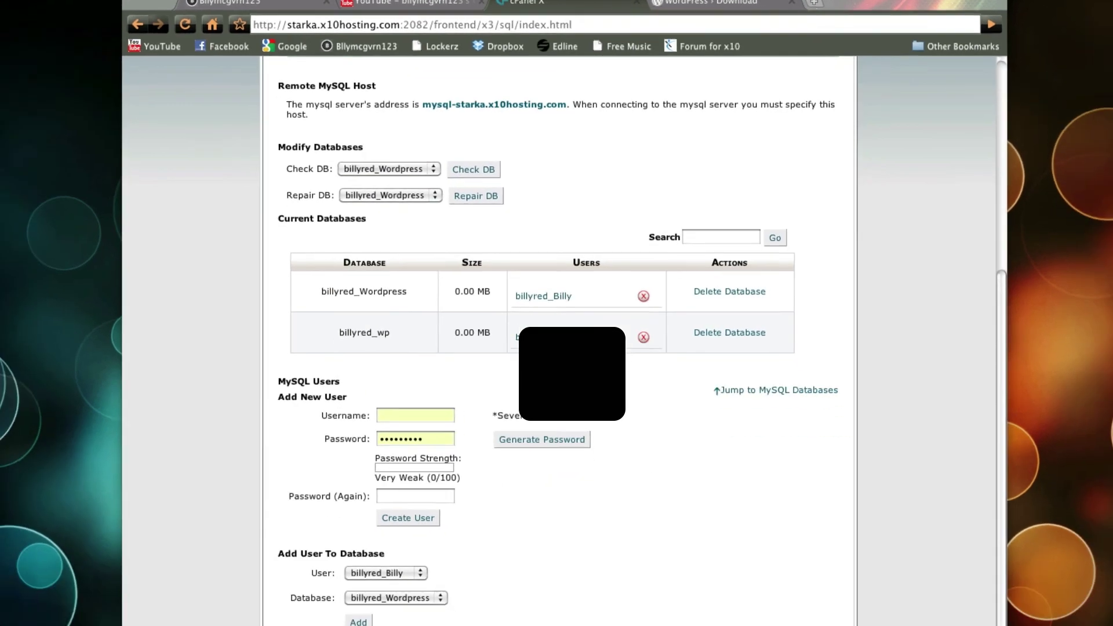
left_click(908, 621)
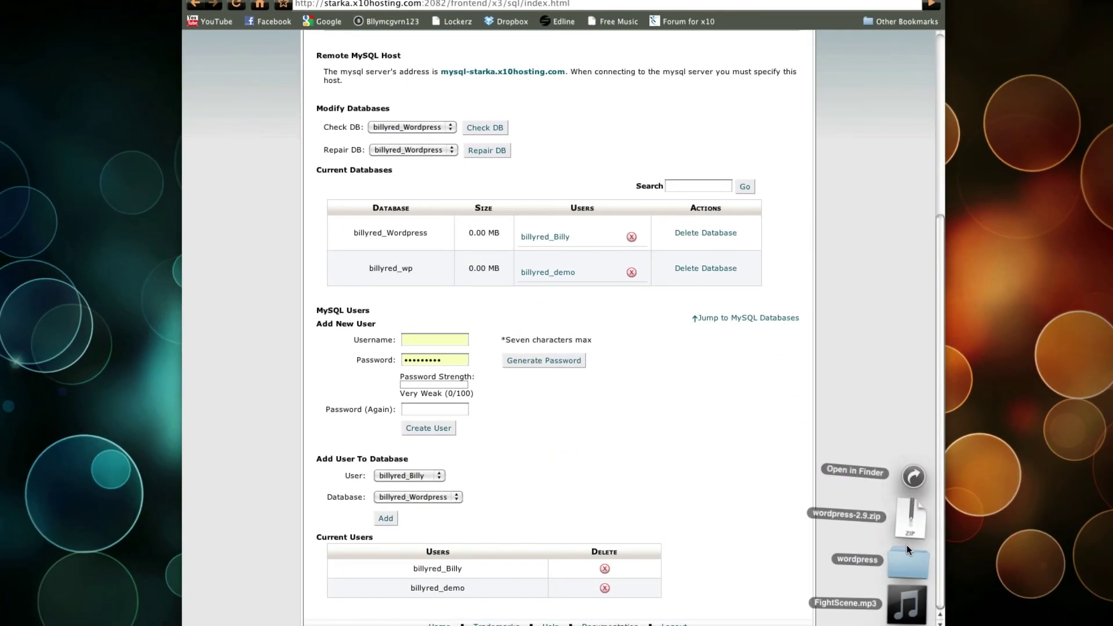
left_click(907, 553)
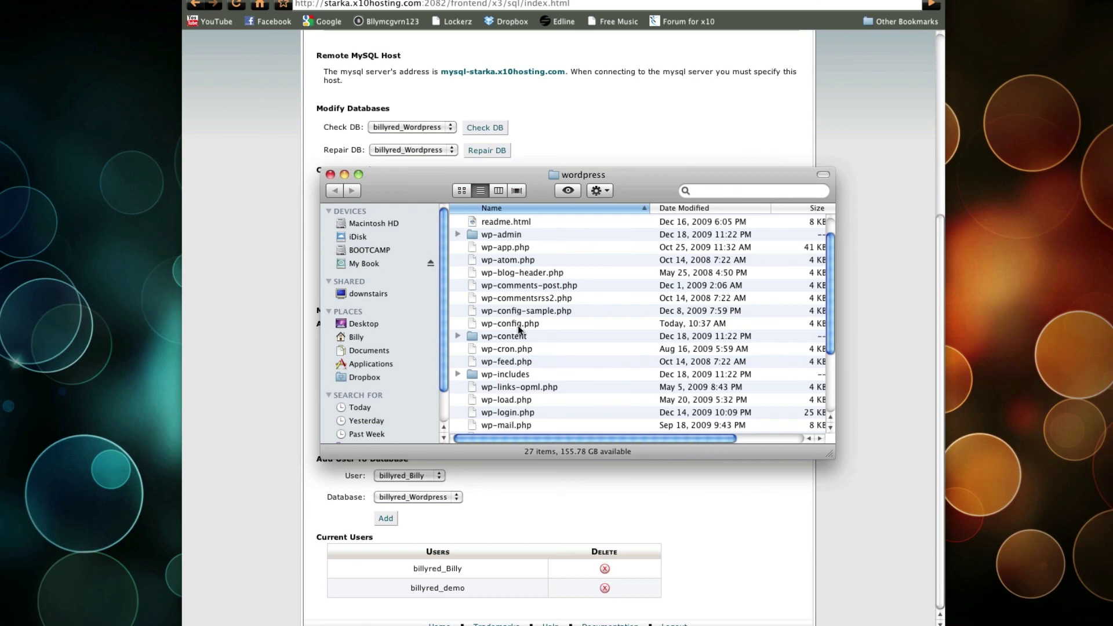
left_click(331, 174)
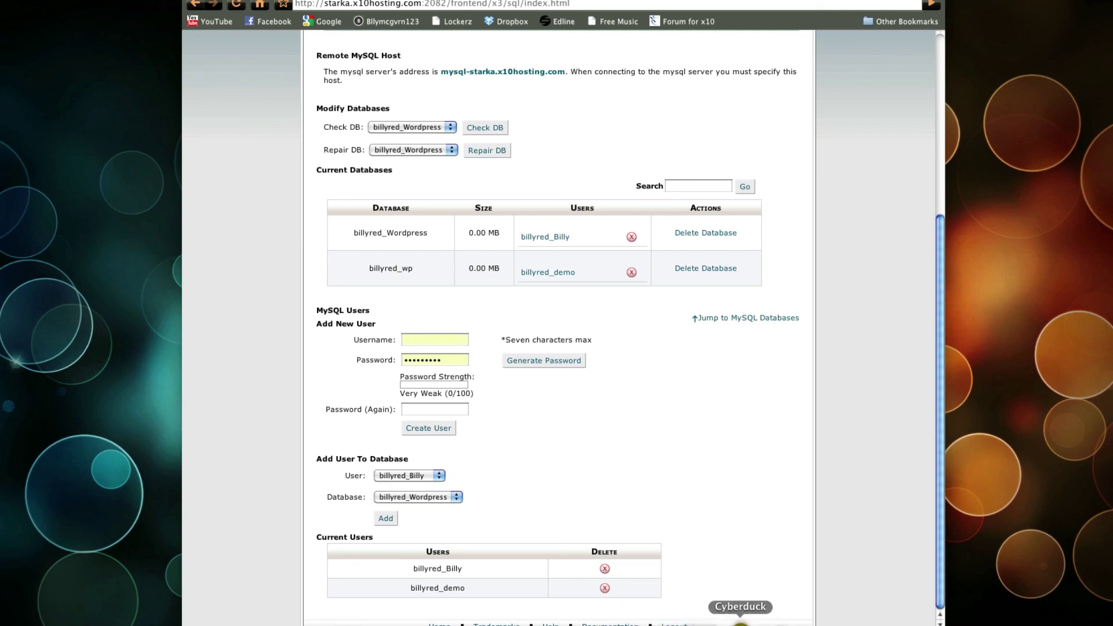
Step: In Cyberduck, go to the /public_html/demo folder on the FTP server
left_click(738, 622)
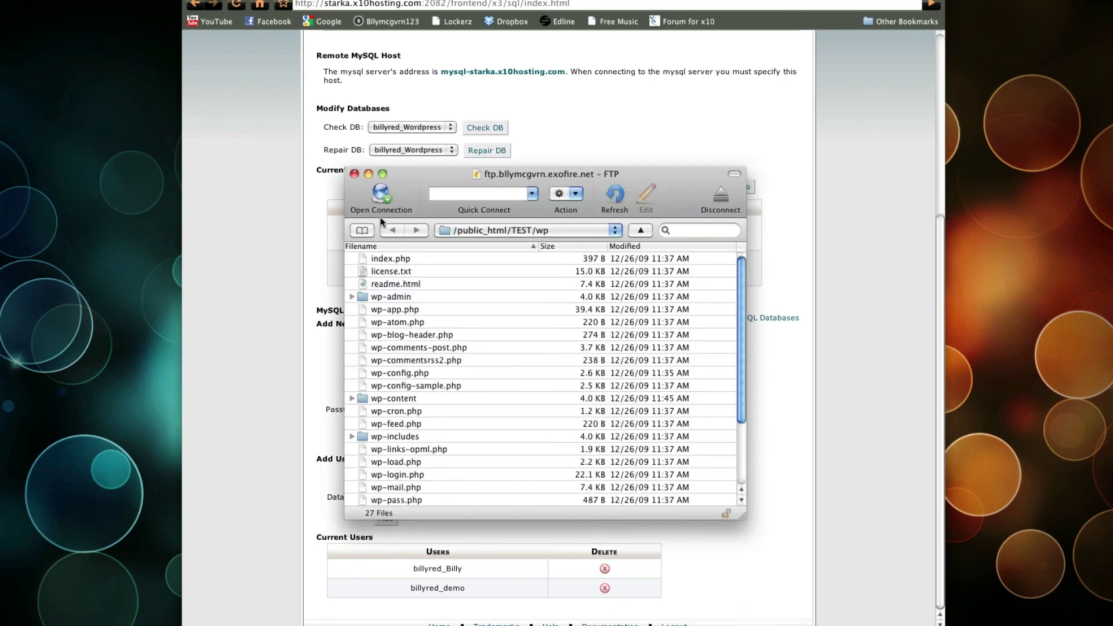
left_click(570, 230)
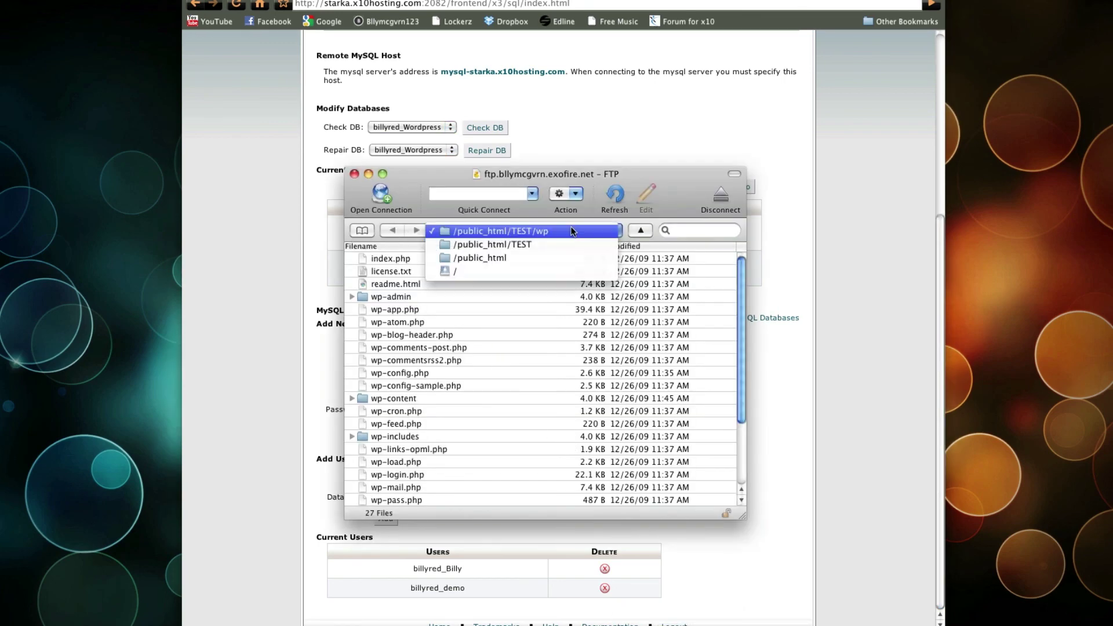
left_click(548, 258)
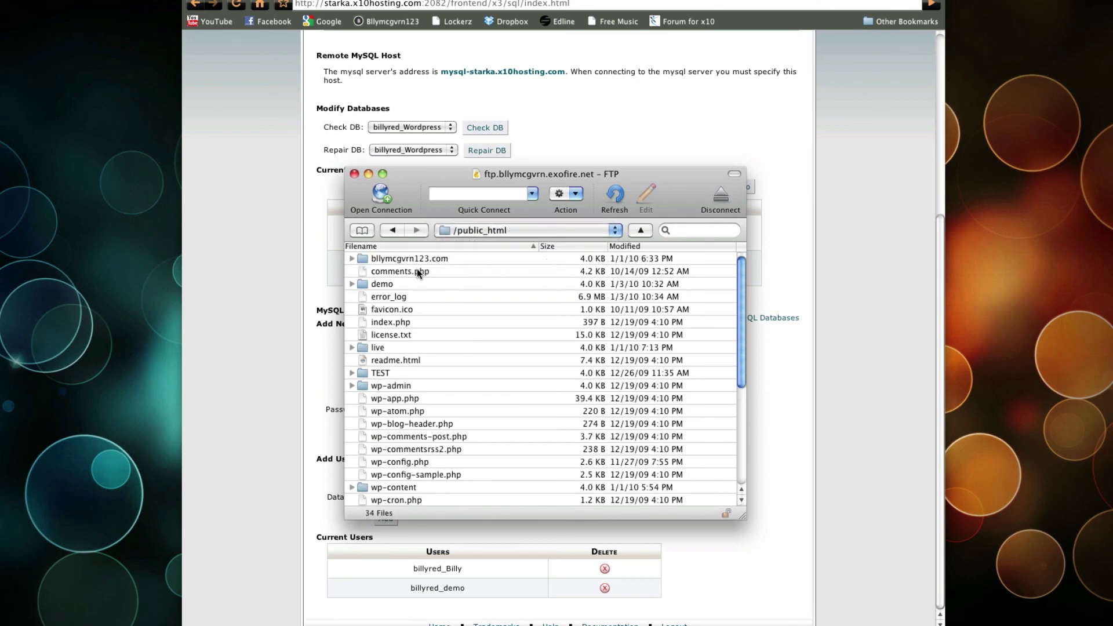
double_click(394, 284)
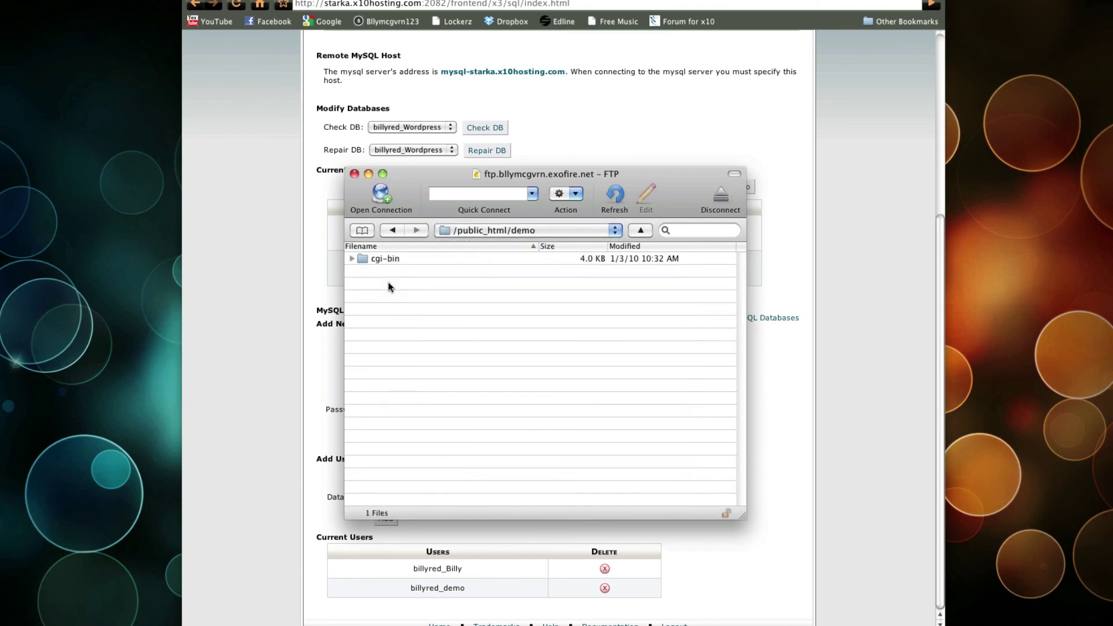
Step: Delete the cgi-bin folder from demo and confirm, leaving the folder empty
left_click(390, 261)
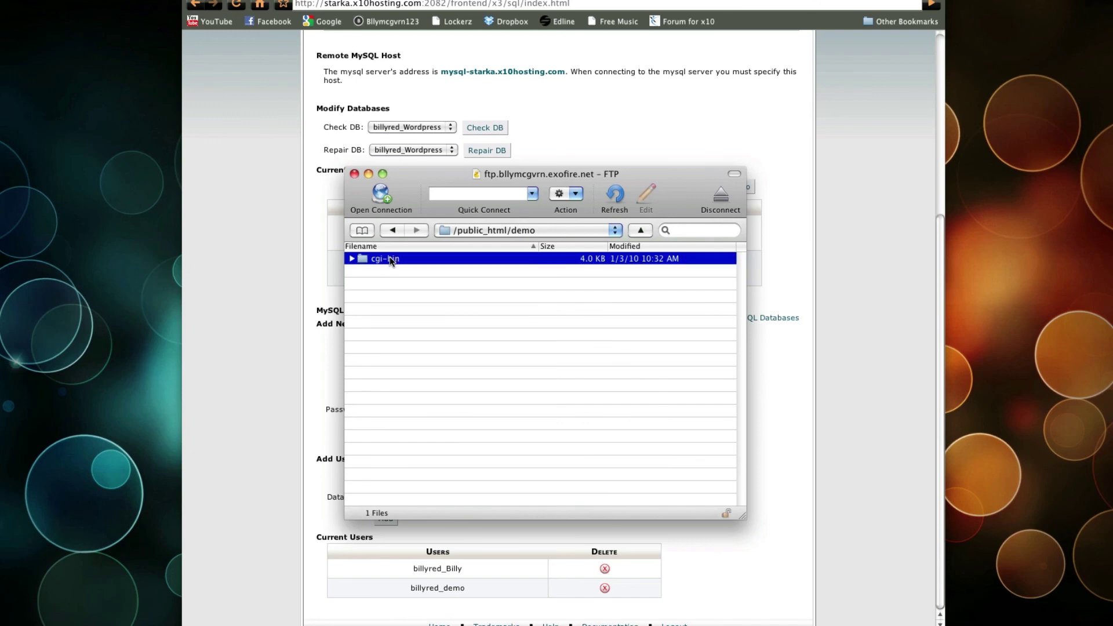
key("super+BackSpace")
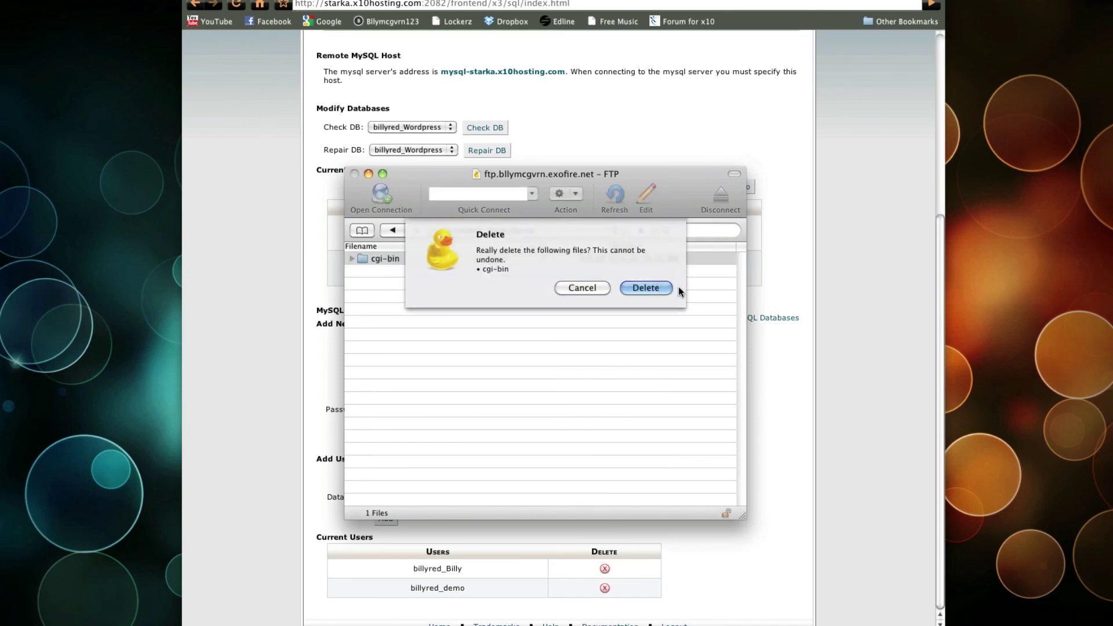
left_click(648, 288)
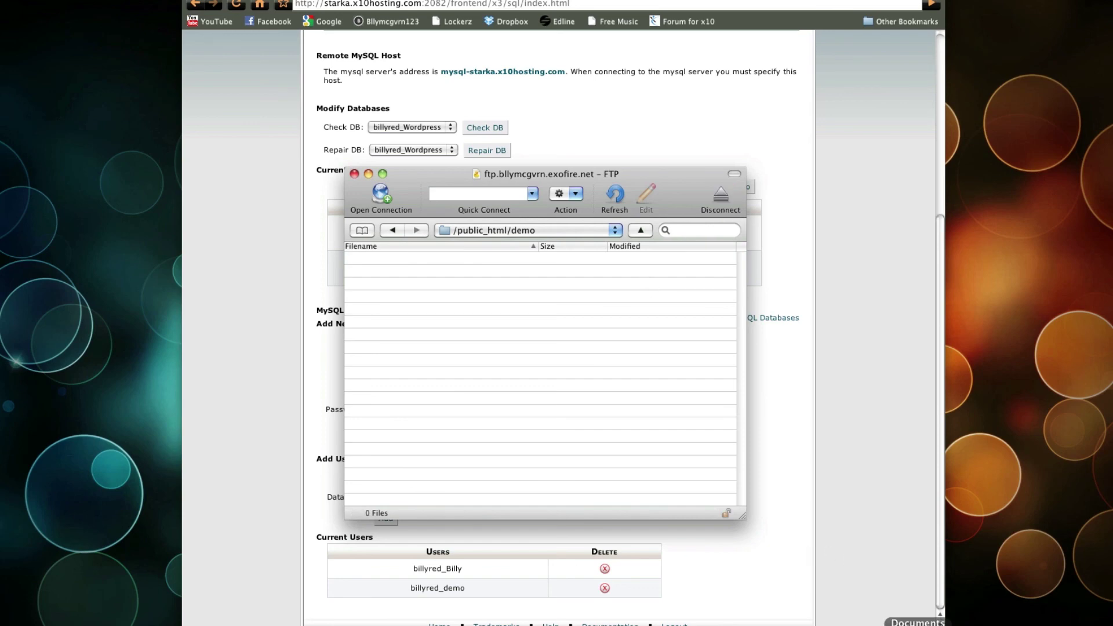
left_click(898, 623)
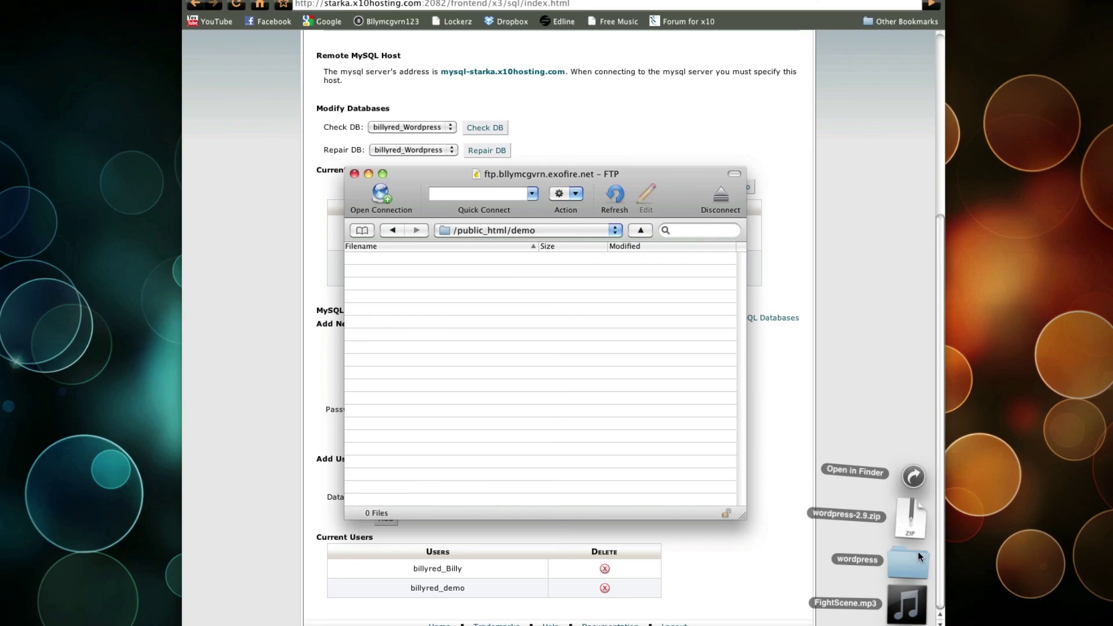